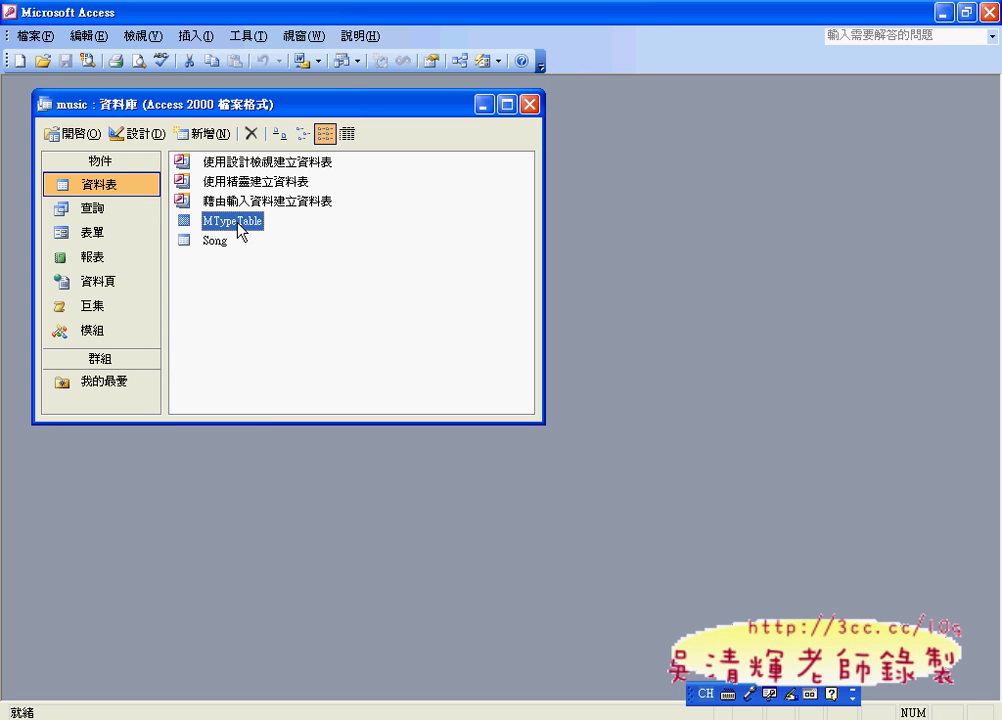
Export the MTypeTable table to Excel, save the workbook as MTypeTable.xls on the desktop, and close Excel
{"action": "left_click", "coordinate": [318, 61]}
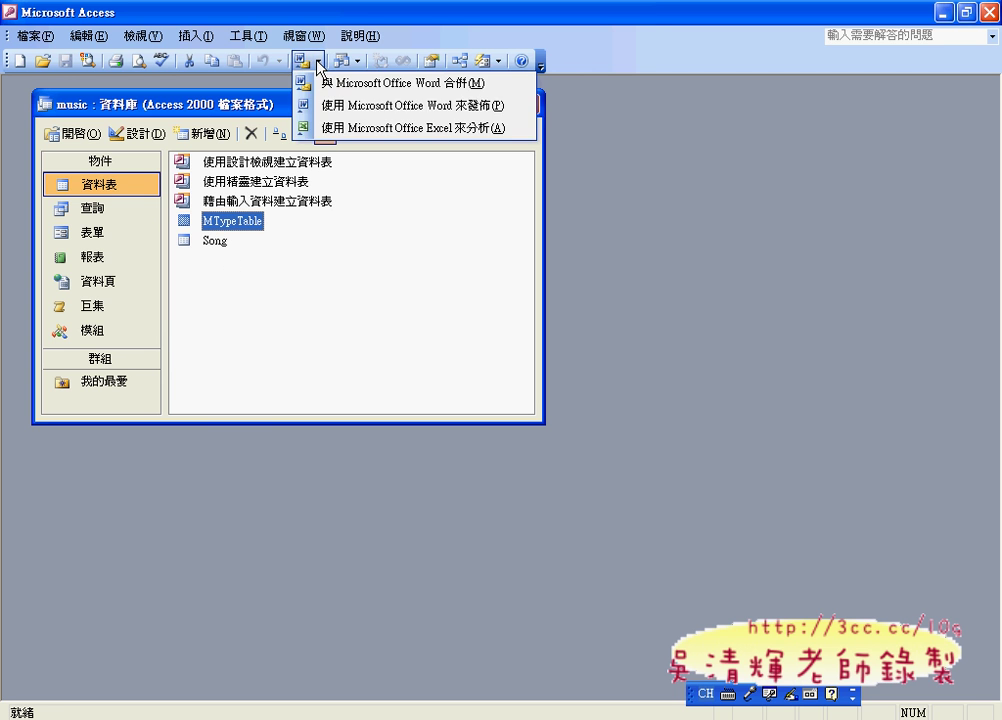
{"action": "left_click", "coordinate": [335, 128]}
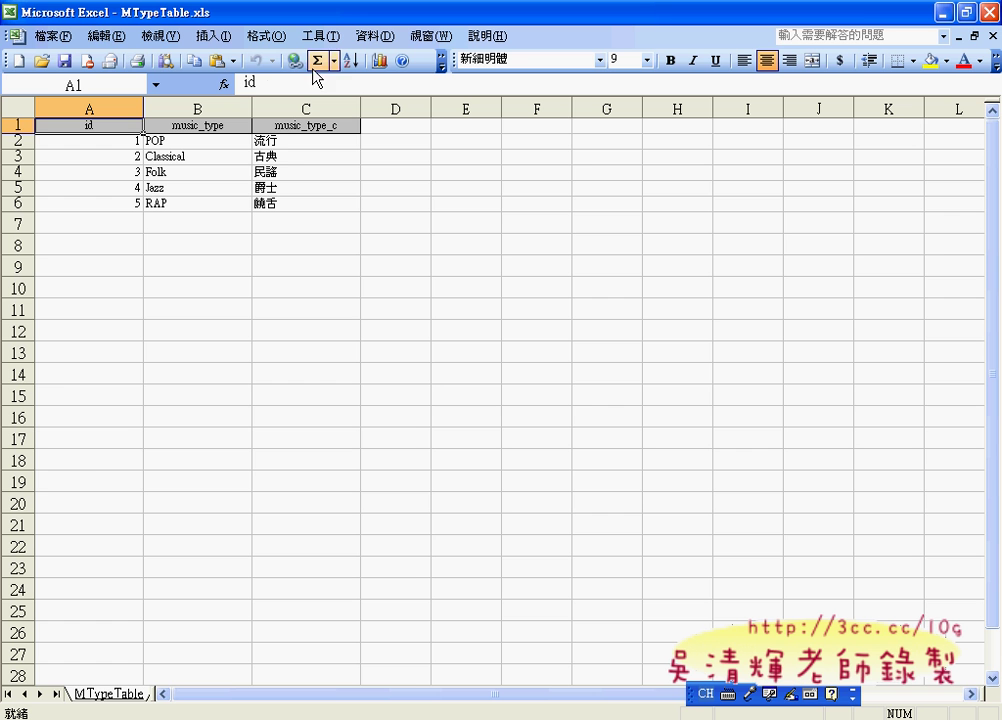
{"action": "left_click", "coordinate": [77, 38]}
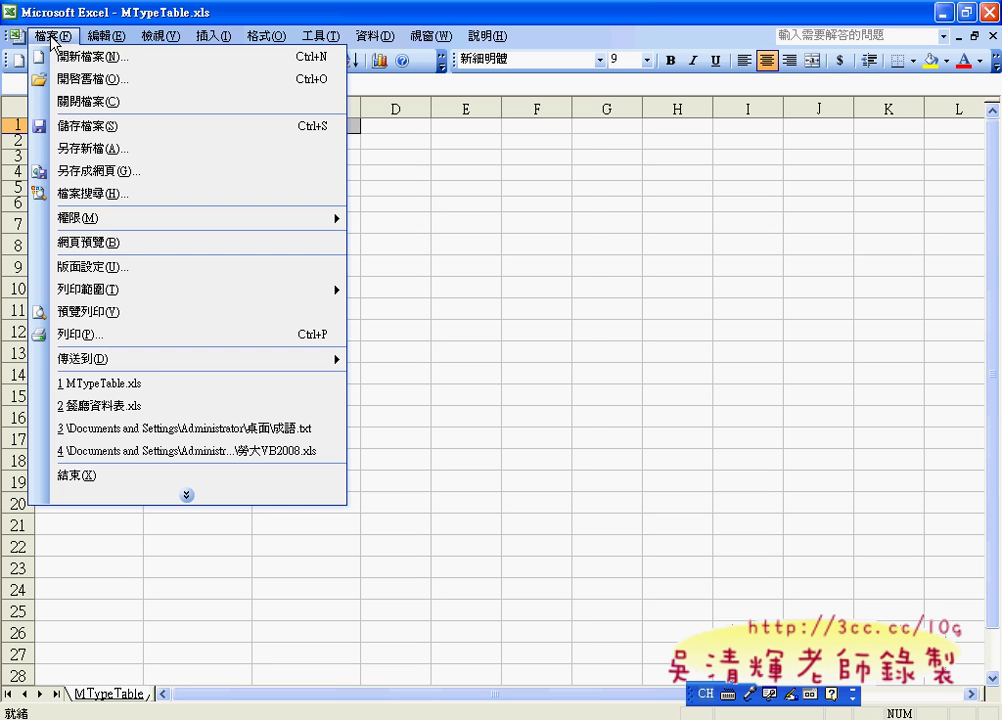
{"action": "left_click", "coordinate": [92, 147]}
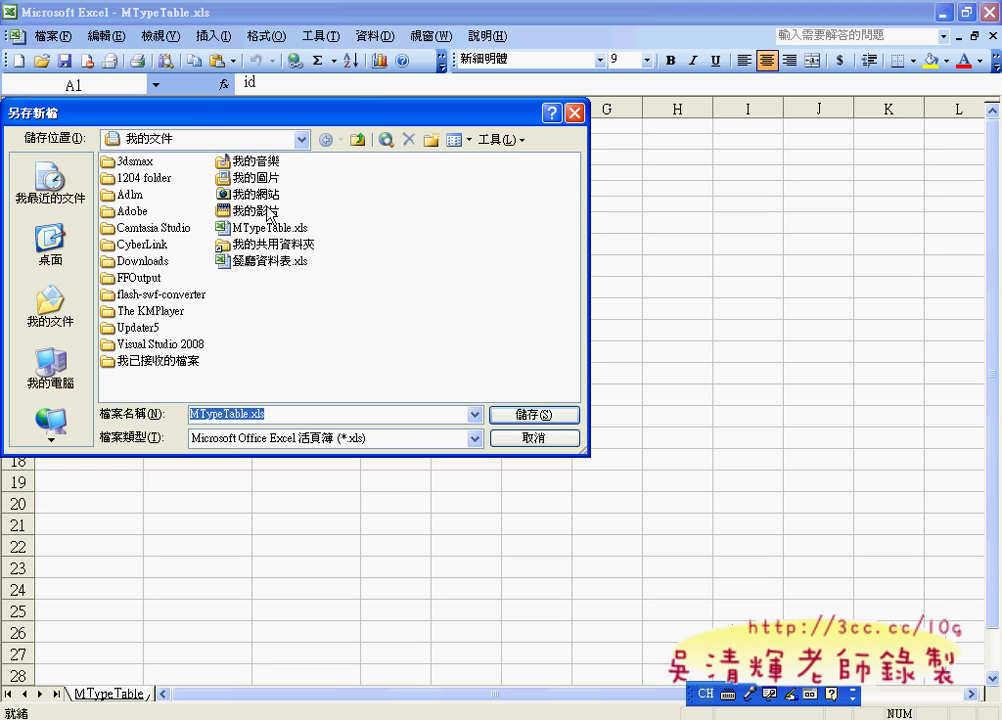
{"action": "left_click", "coordinate": [50, 240]}
{"action": "left_click", "coordinate": [534, 413]}
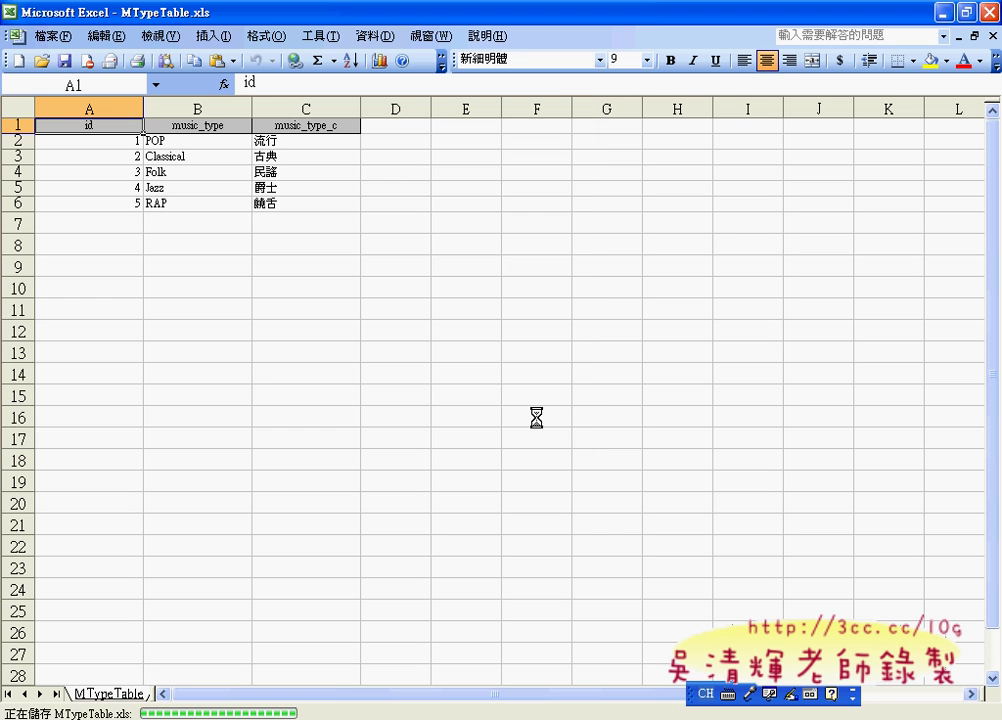
{"action": "left_click", "coordinate": [990, 12]}
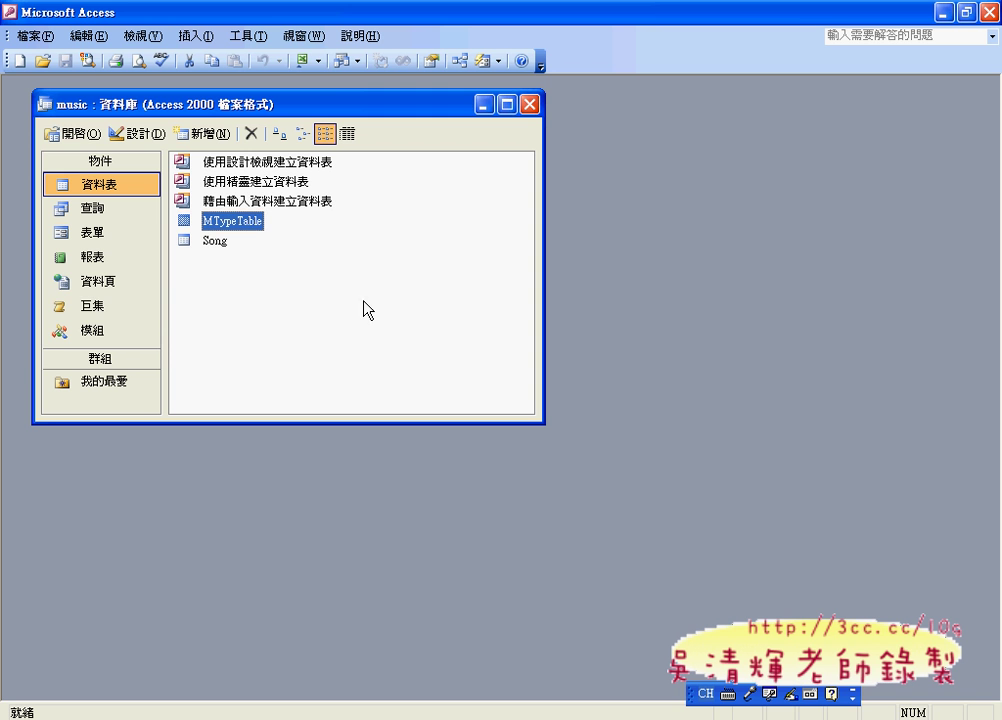
Export the Song table to Excel, save it as Song.xls in My Documents, replacing the existing file, and close Excel
{"action": "left_click", "coordinate": [215, 241]}
{"action": "left_click", "coordinate": [317, 61]}
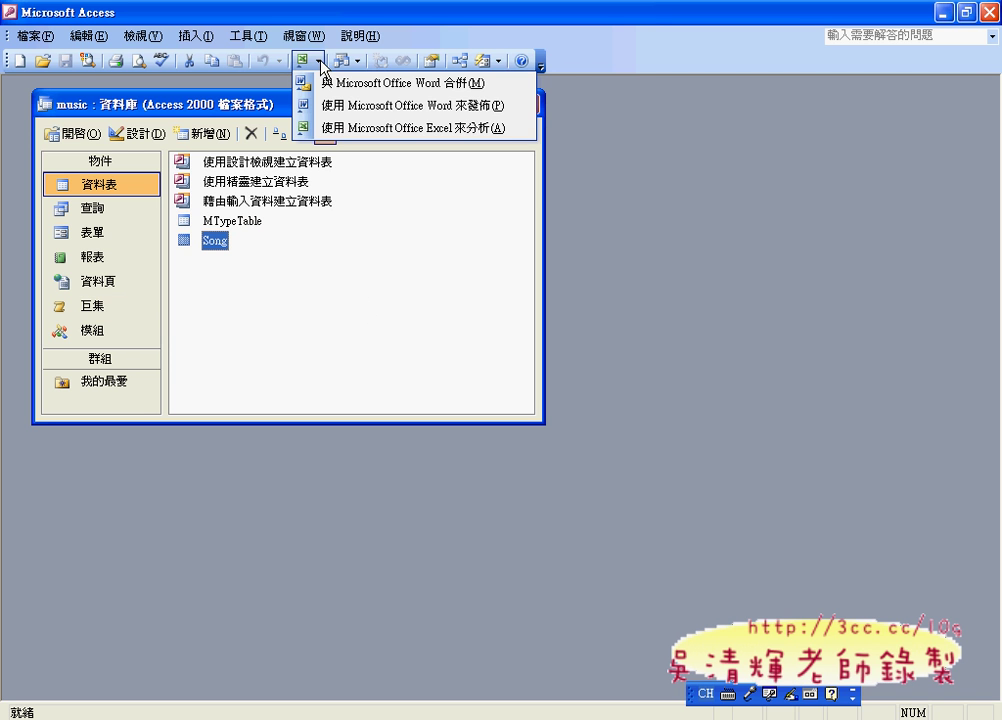
{"action": "left_click", "coordinate": [337, 130]}
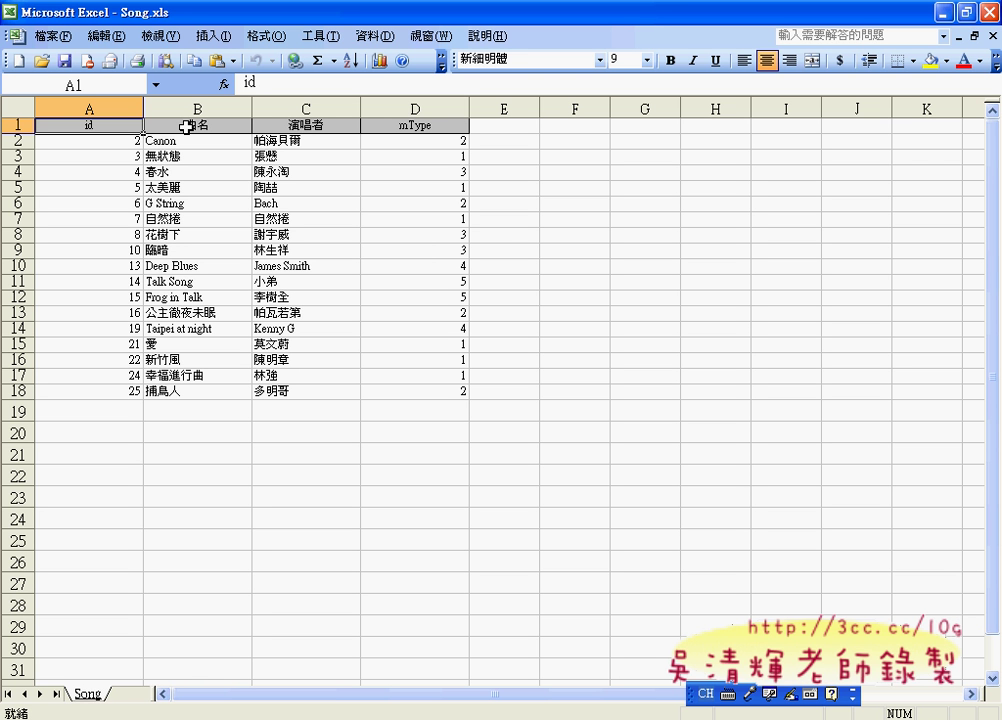
{"action": "left_click", "coordinate": [51, 36]}
{"action": "left_click", "coordinate": [66, 117]}
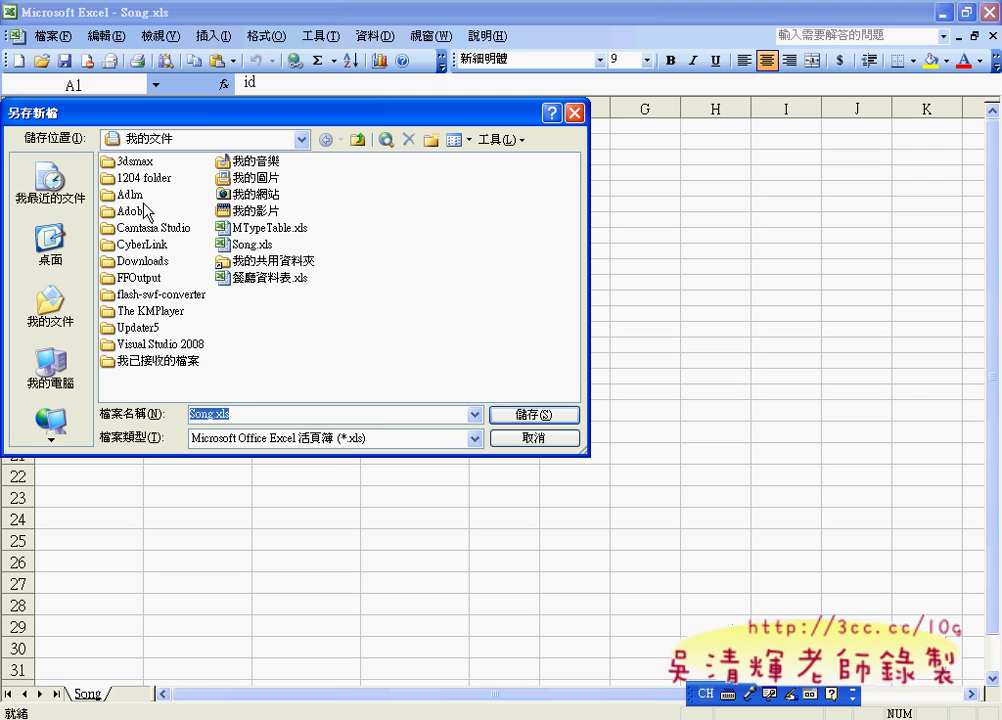
{"action": "left_click", "coordinate": [258, 415]}
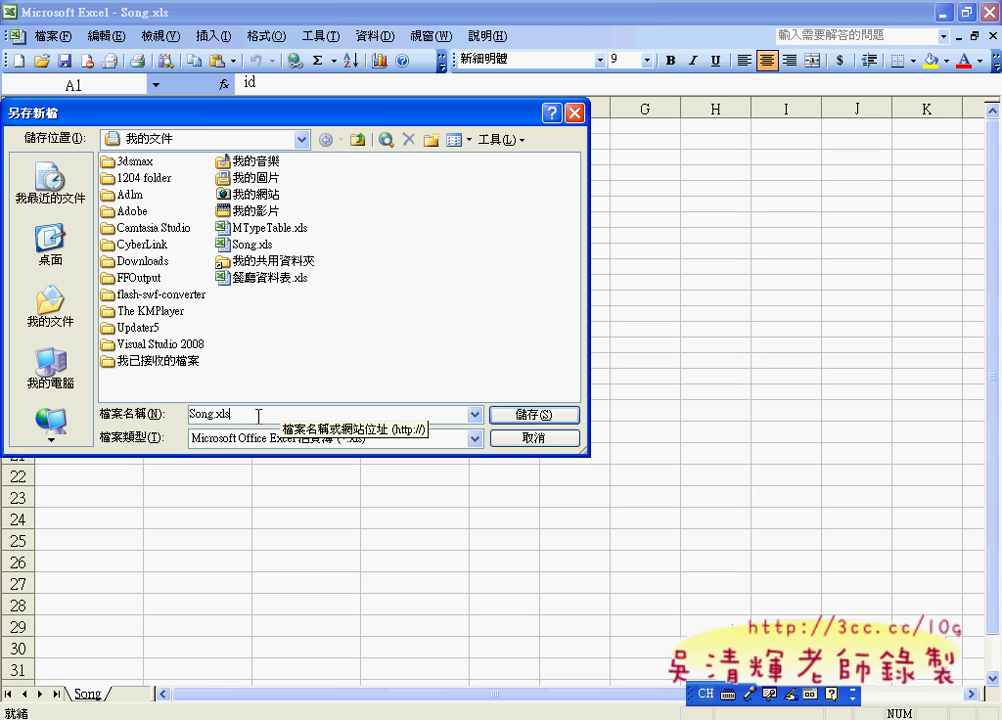
{"action": "left_click", "coordinate": [527, 416]}
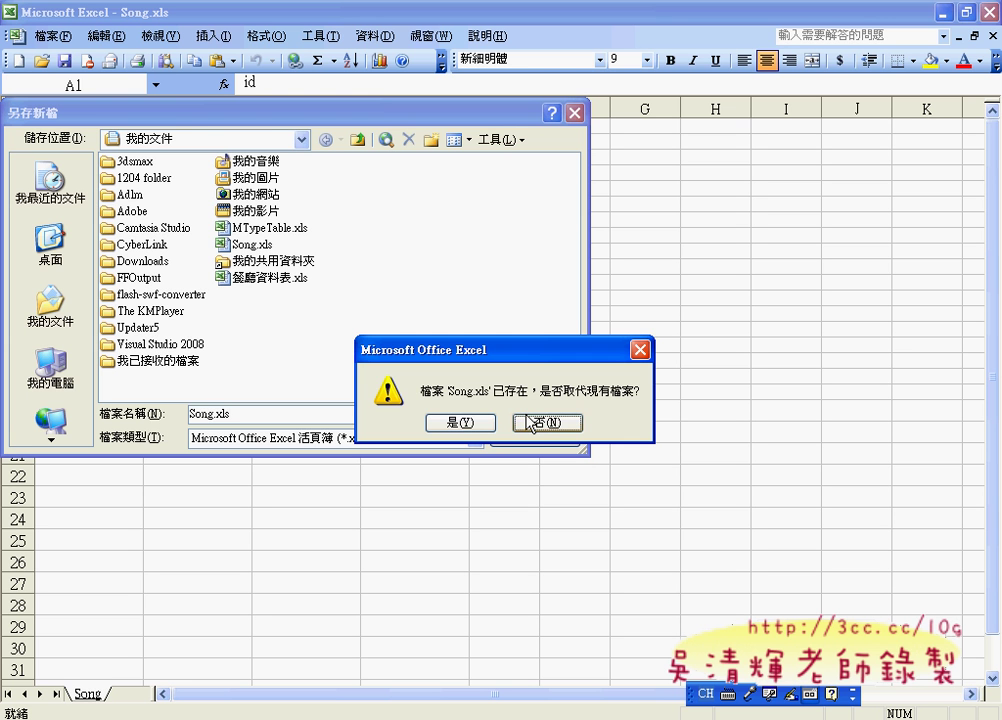
{"action": "left_click", "coordinate": [462, 422]}
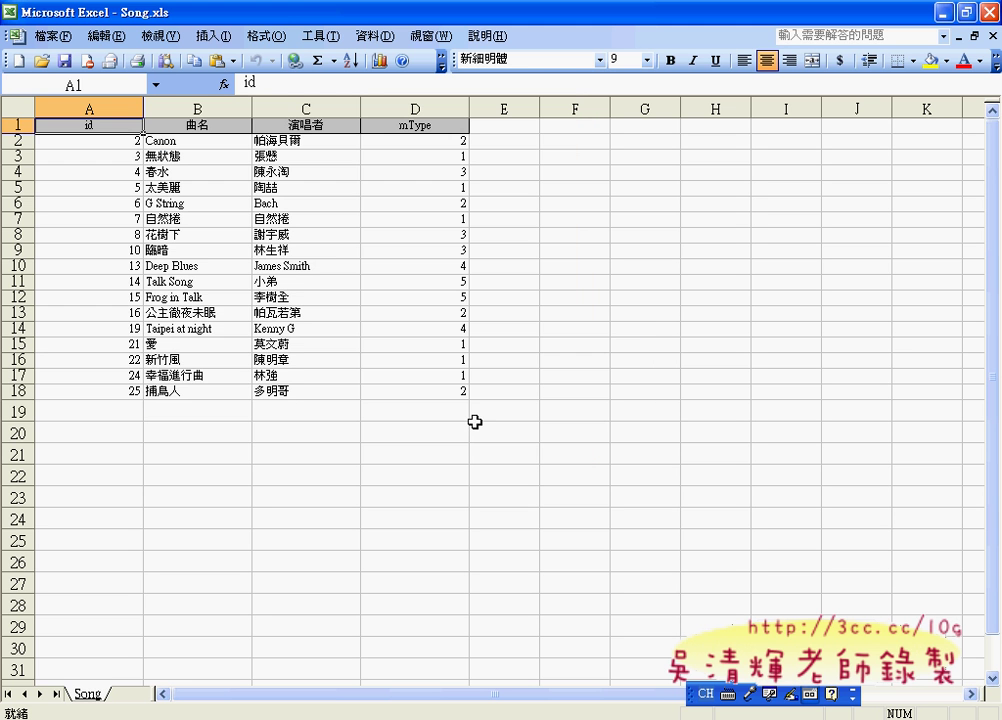
{"action": "left_click", "coordinate": [989, 12]}
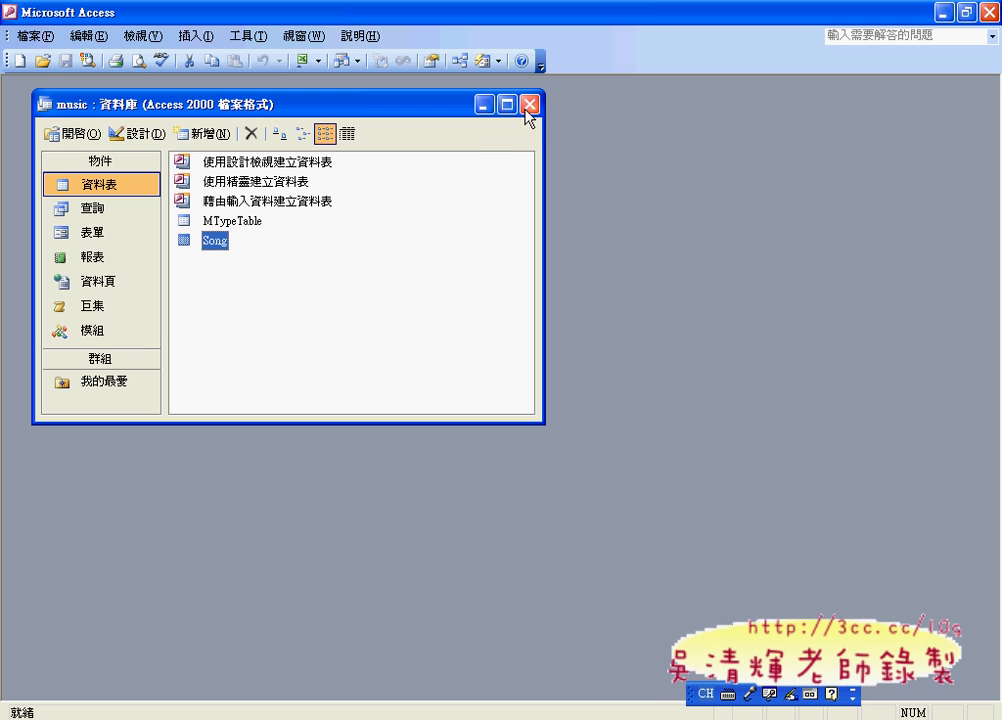
Close the music database and create a blank database named music_excel on the desktop
{"action": "left_click", "coordinate": [529, 104]}
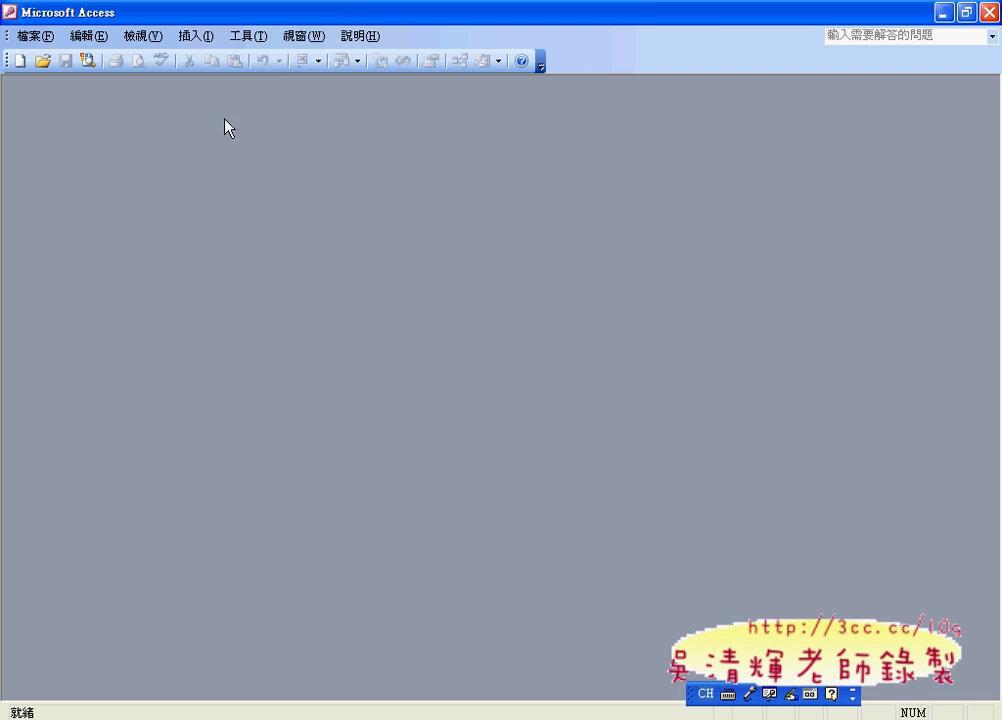
{"action": "left_click", "coordinate": [19, 61]}
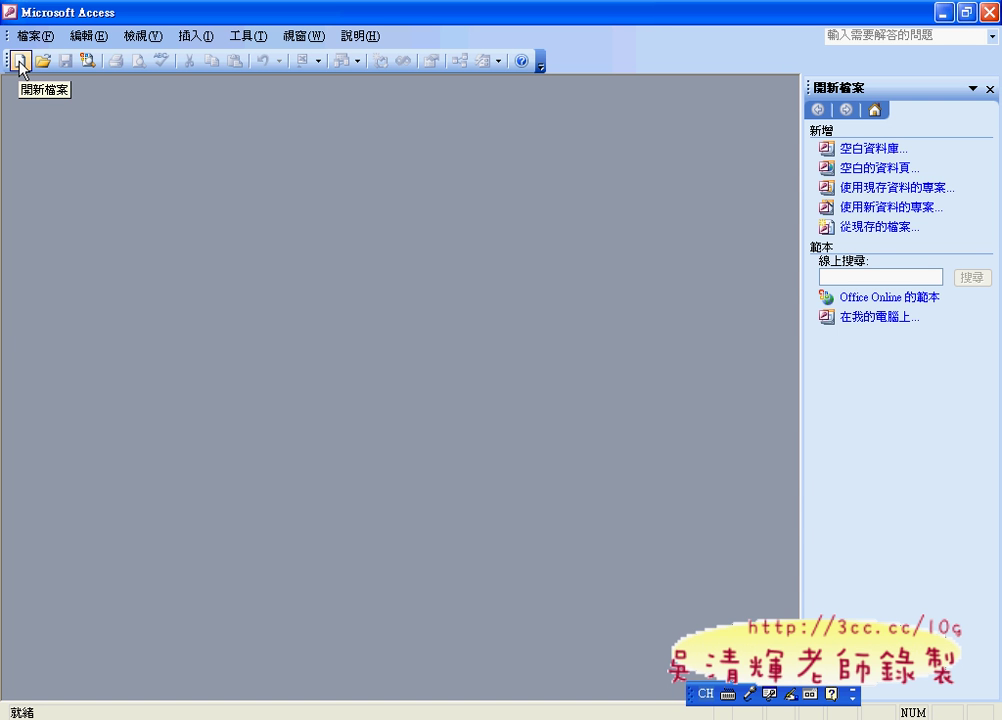
{"action": "left_click", "coordinate": [20, 62]}
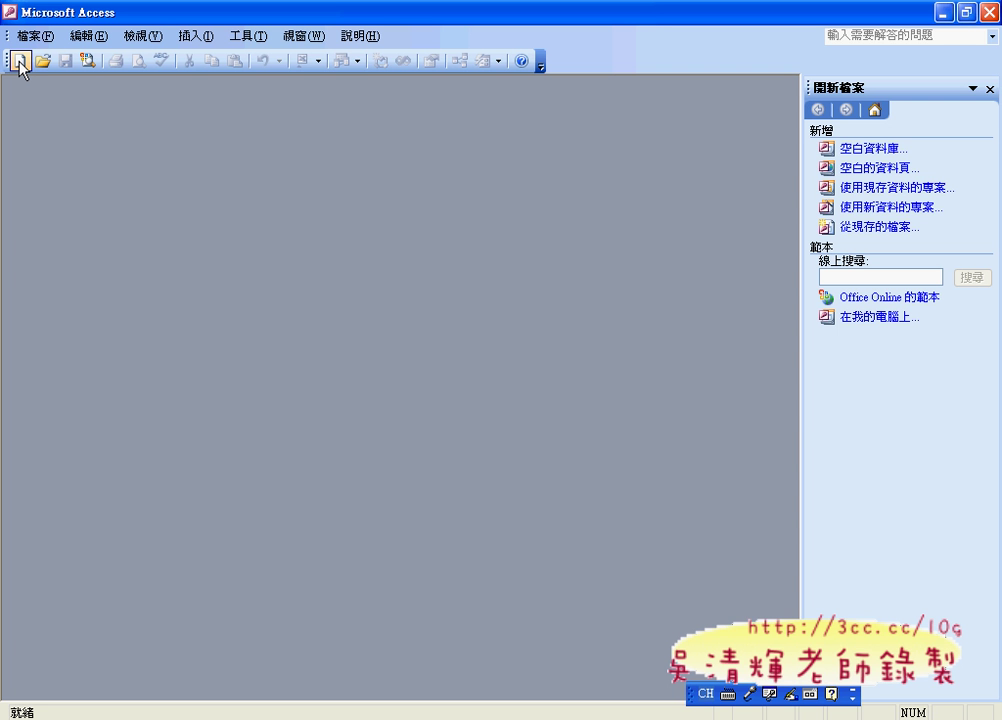
{"action": "left_click", "coordinate": [872, 160]}
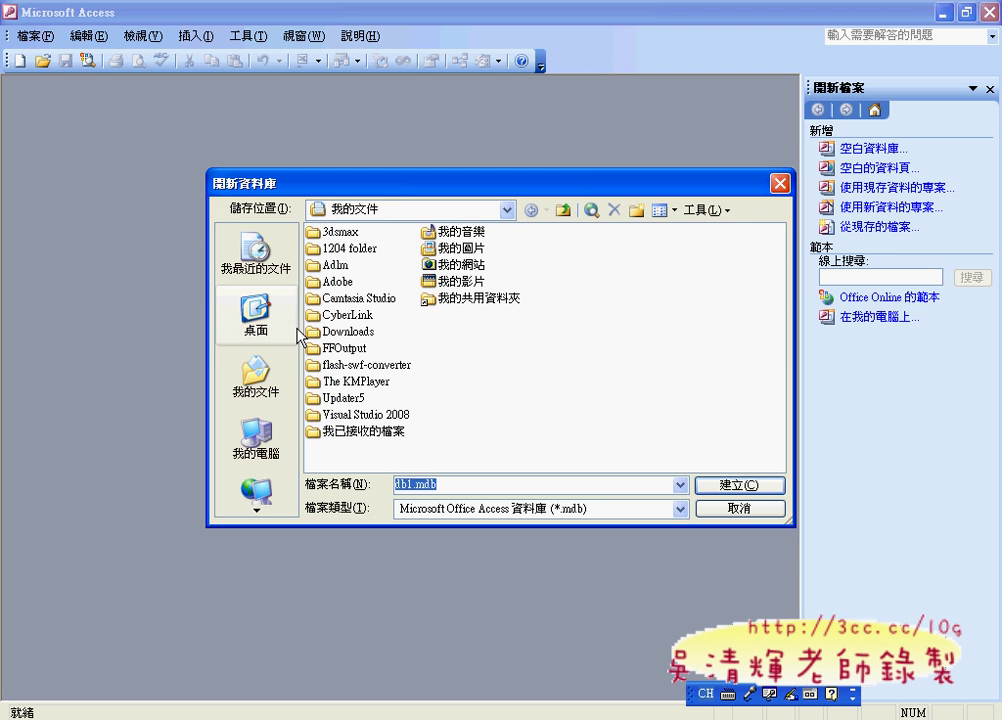
{"action": "left_click", "coordinate": [264, 328]}
{"action": "type", "text": "m"}
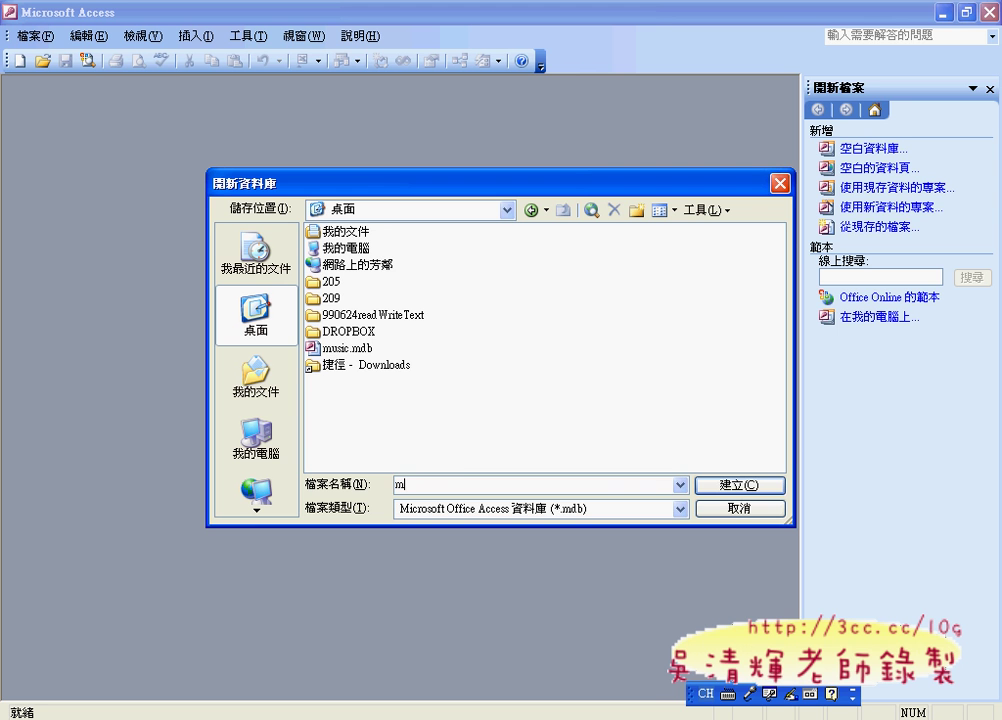
{"action": "type", "text": "usic_excel"}
{"action": "key", "text": "Return"}
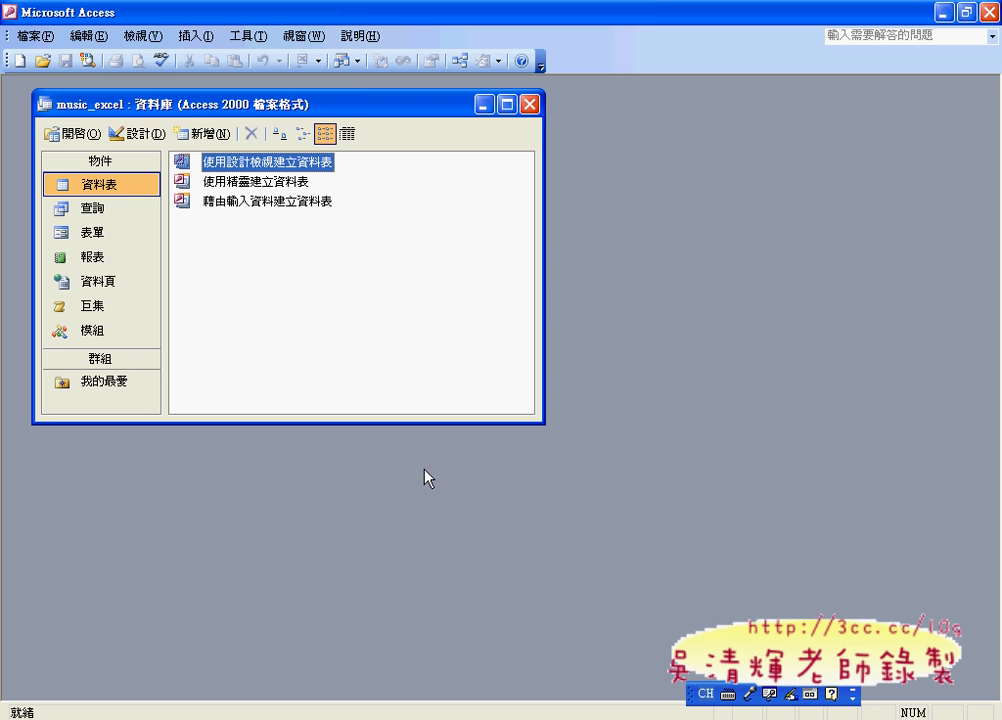
Start a new table by importing external data, with Microsoft Excel (*.xls) as the file type
{"action": "left_click", "coordinate": [218, 140]}
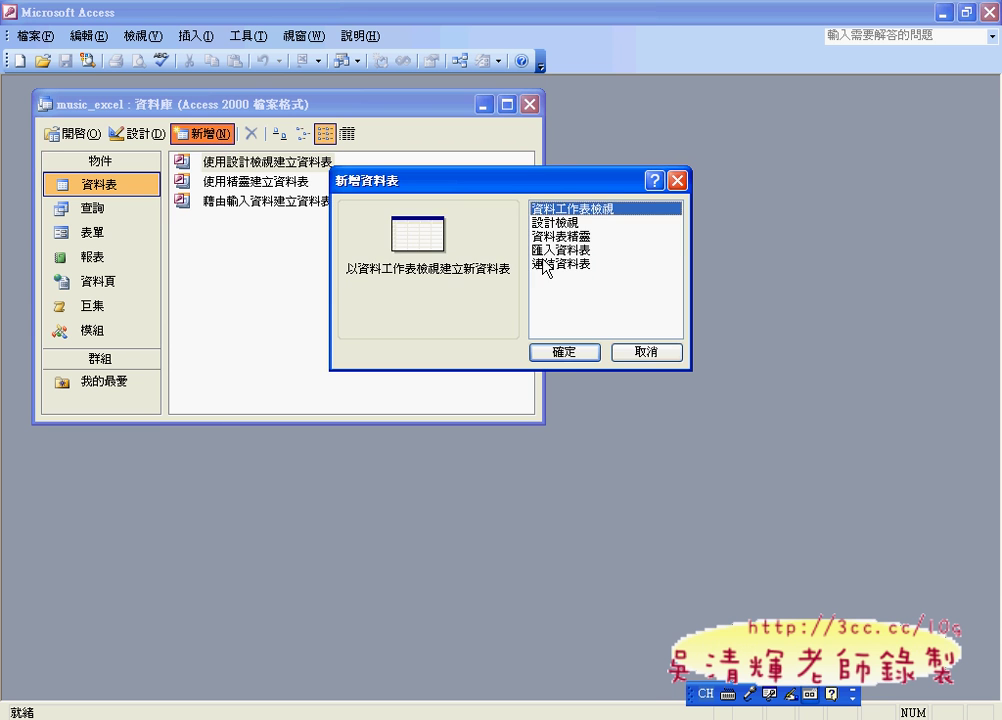
{"action": "left_click", "coordinate": [556, 250]}
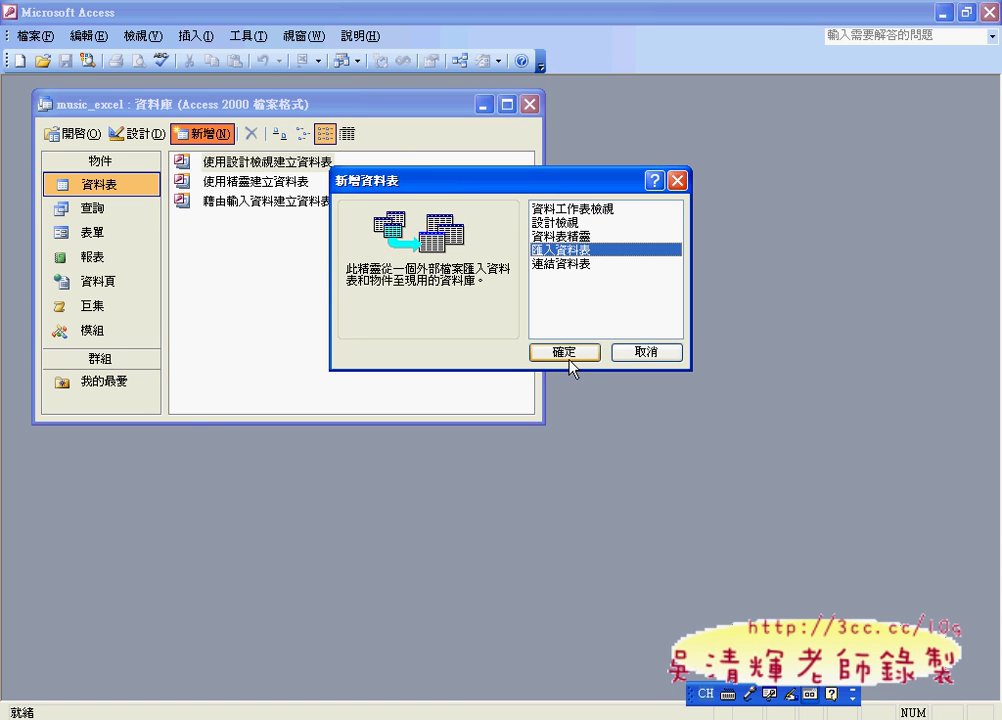
{"action": "left_click", "coordinate": [568, 353]}
{"action": "left_click", "coordinate": [450, 481]}
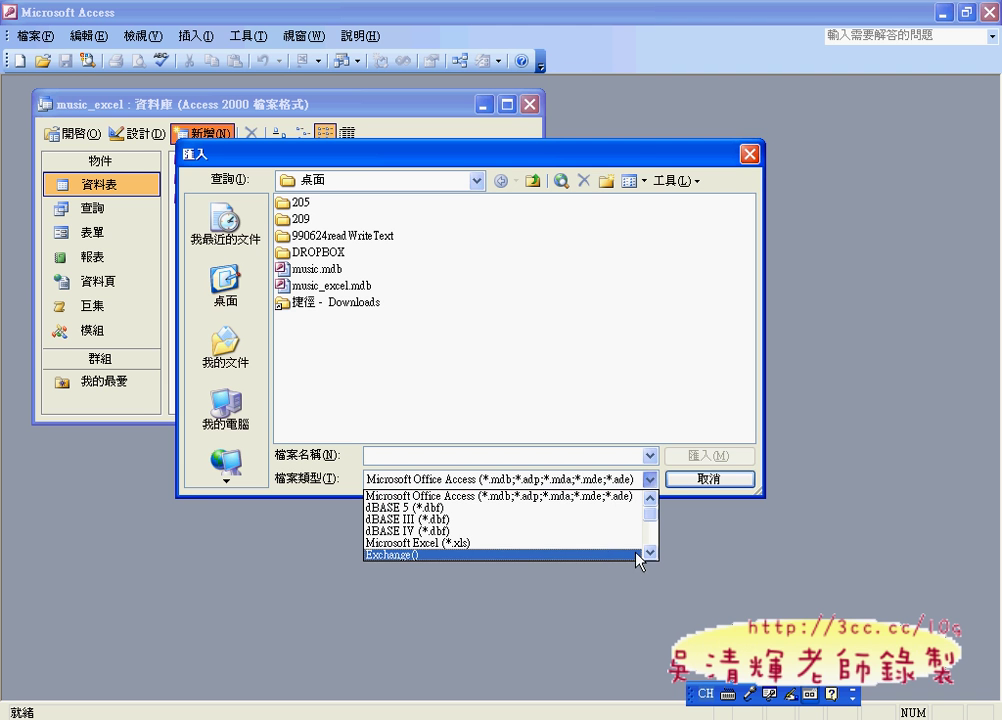
{"action": "scroll", "coordinate": [650, 553], "scroll_direction": "down", "scroll_amount": 3}
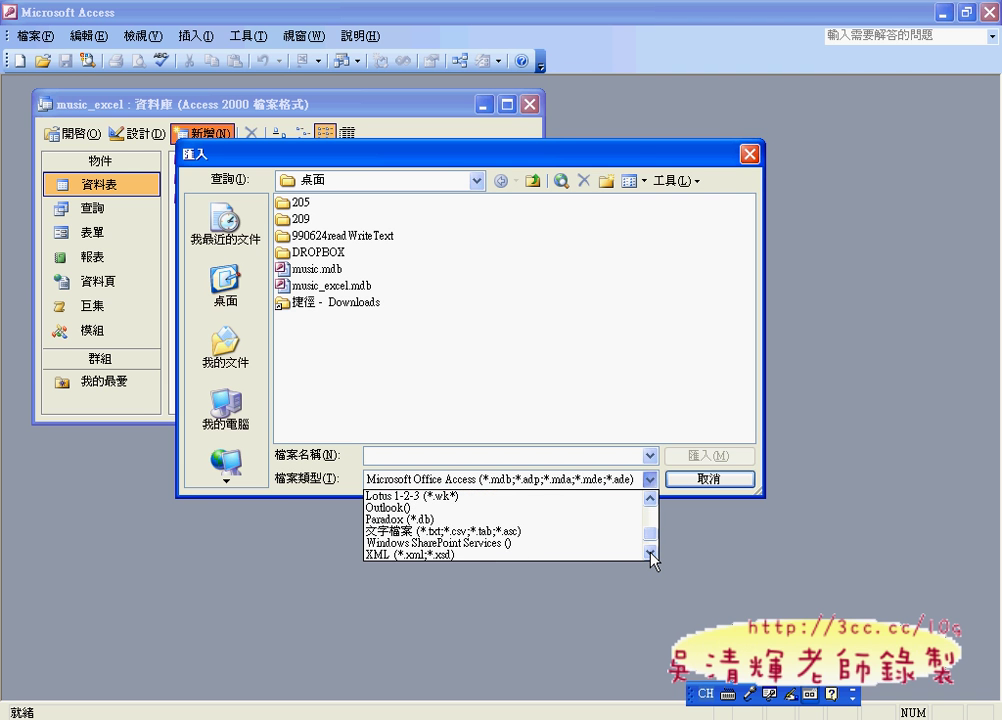
{"action": "left_click", "coordinate": [652, 556]}
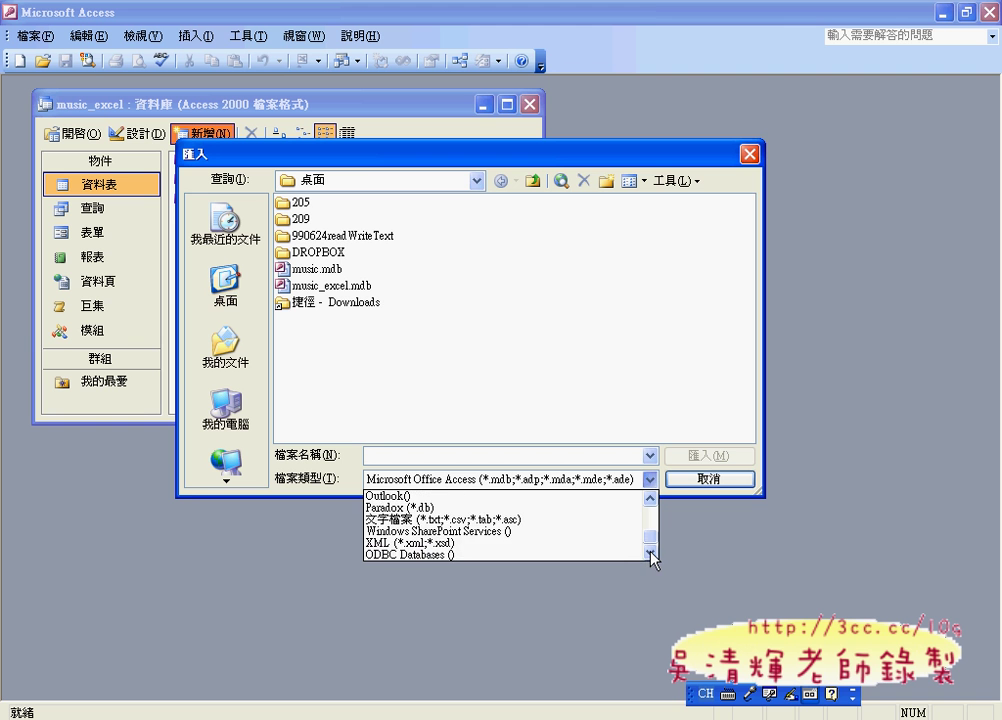
{"action": "left_click_drag", "start_coordinate": [649, 537], "coordinate": [653, 514]}
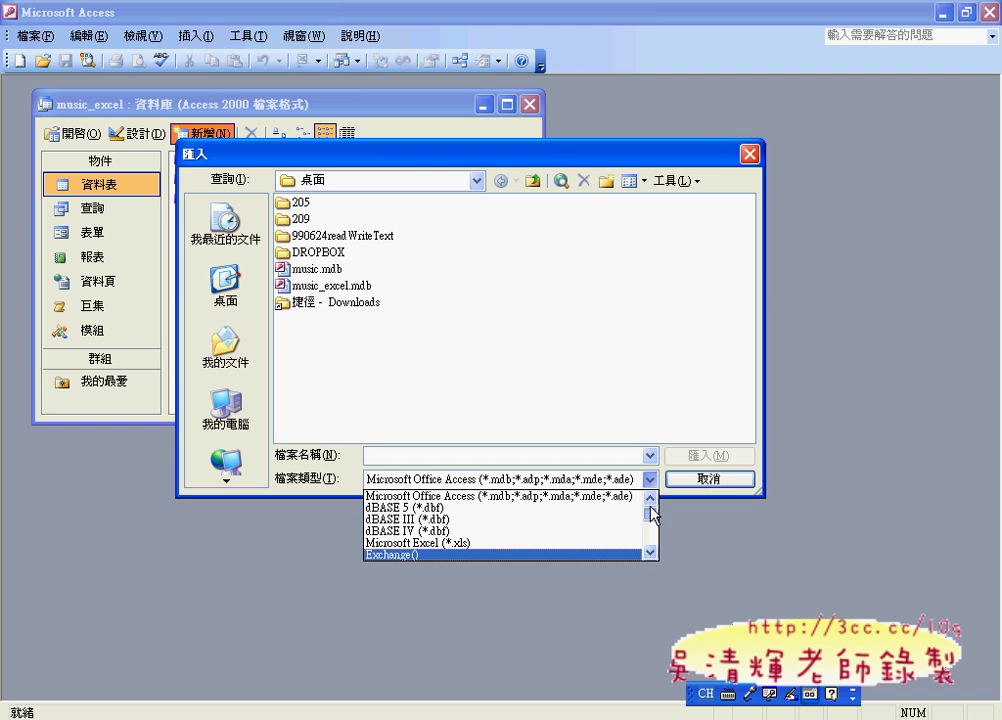
{"action": "left_click", "coordinate": [639, 545]}
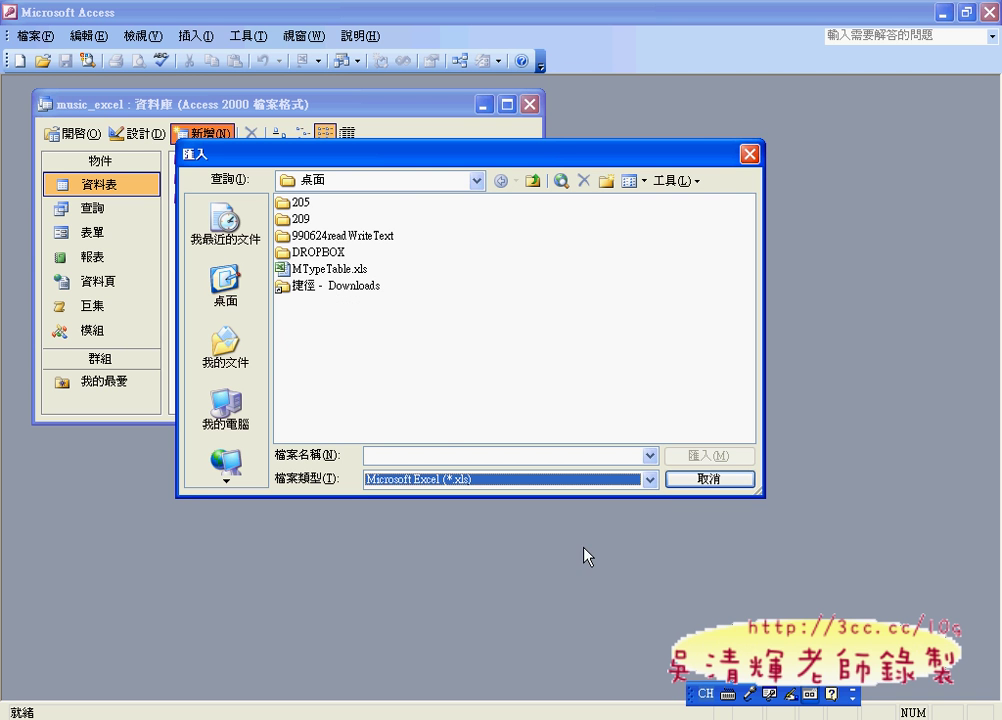
Choose MTypeTable.xls on the desktop as the file to import
{"action": "left_click", "coordinate": [330, 270]}
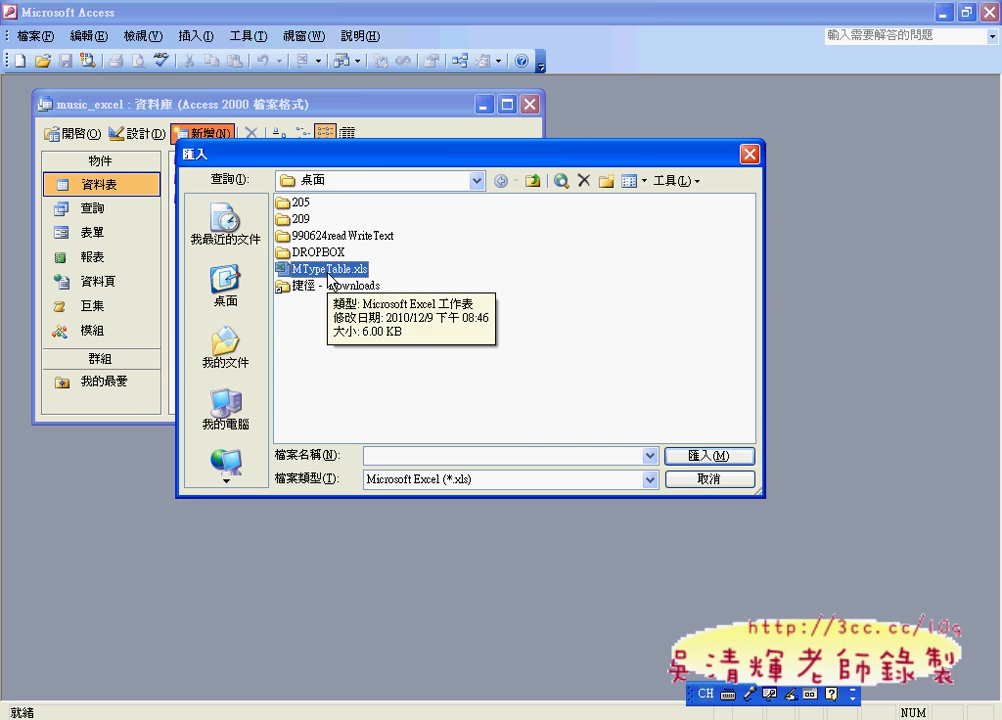
{"action": "left_click", "coordinate": [230, 282]}
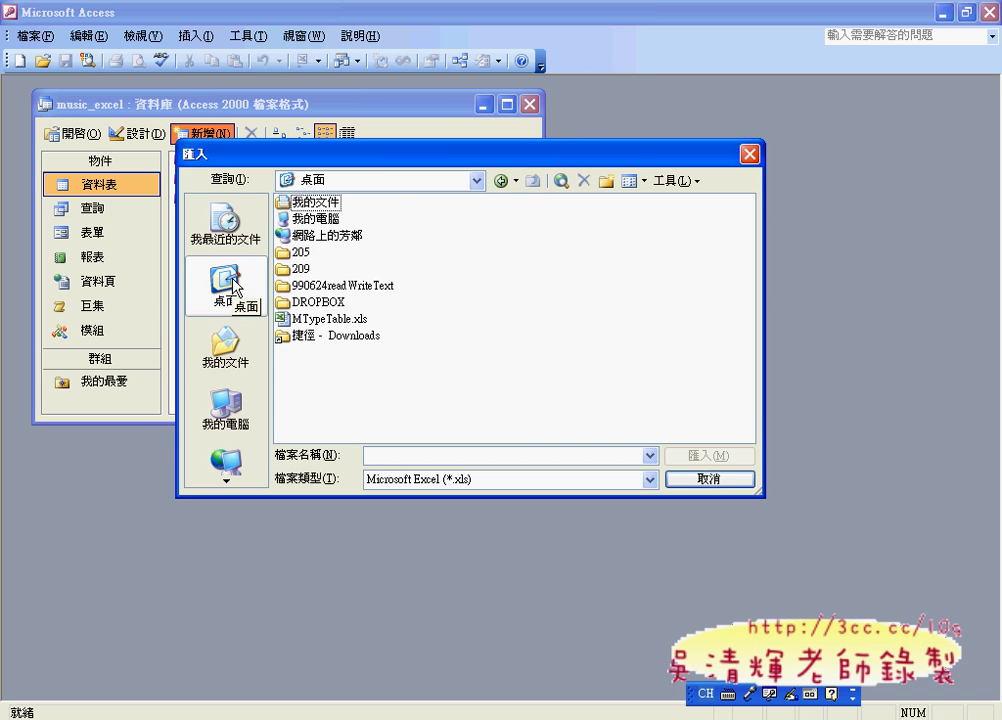
{"action": "left_click", "coordinate": [333, 320]}
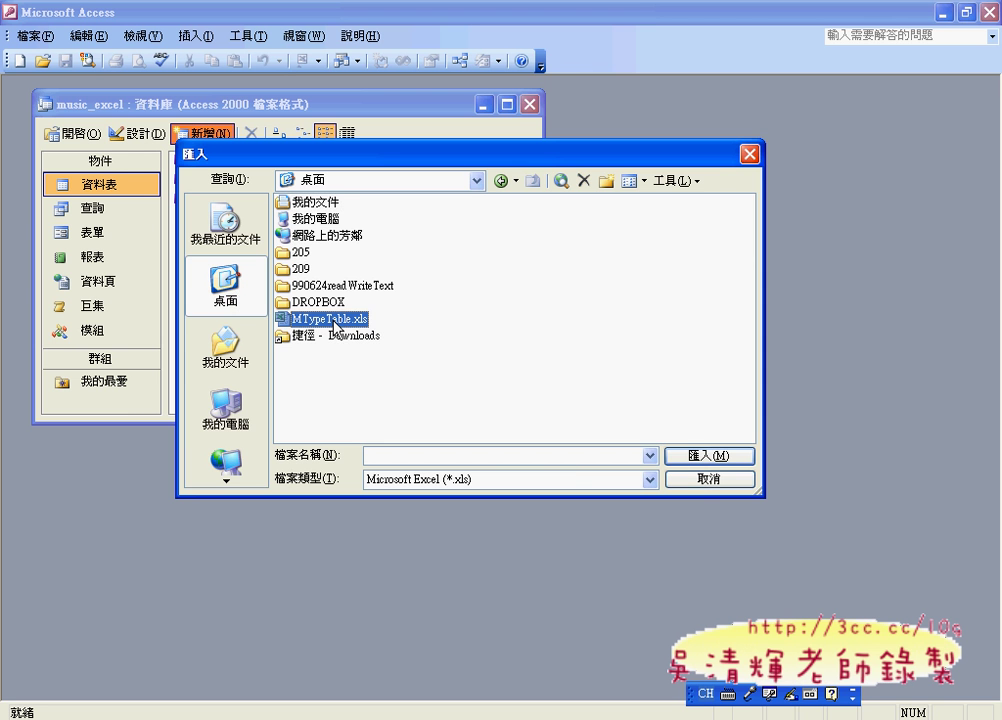
{"action": "left_click", "coordinate": [708, 456]}
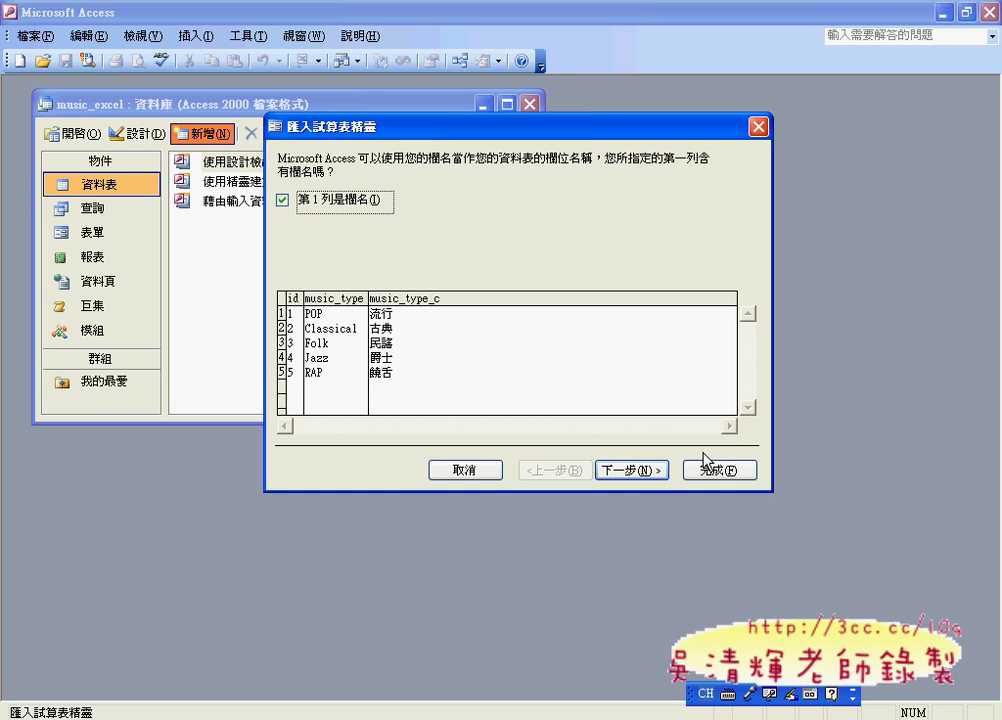
Keep the first row of the imported spreadsheet as the column names
{"action": "left_click", "coordinate": [284, 199]}
{"action": "left_click", "coordinate": [285, 205]}
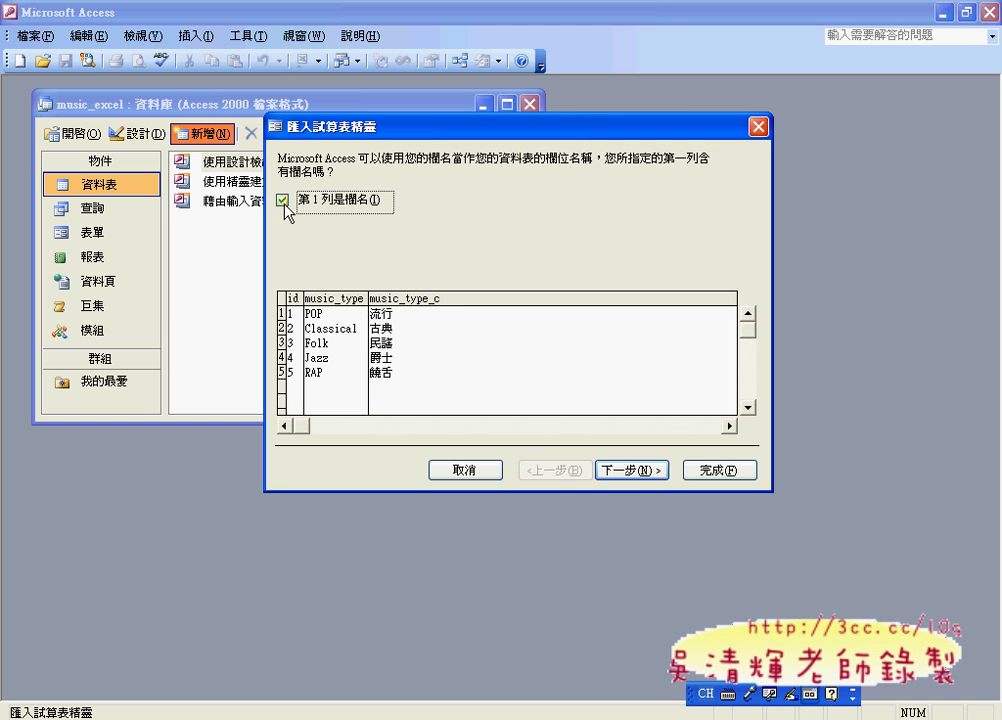
{"action": "left_click", "coordinate": [620, 474]}
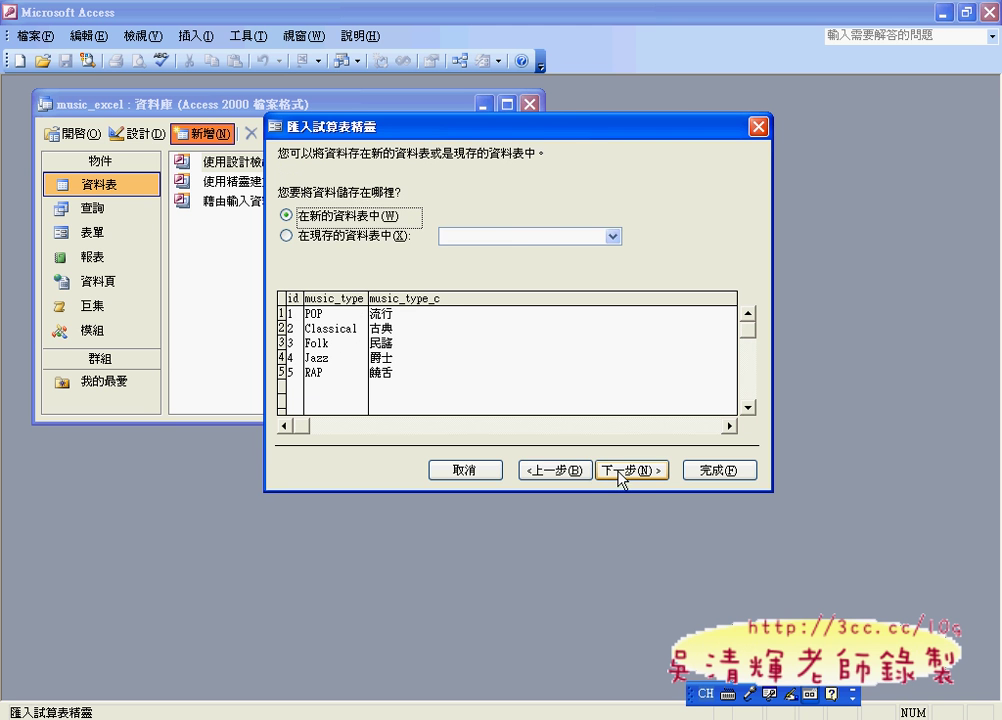
Store the imported data in a new table and set the id field's index to 是(不可重複)
{"action": "left_click", "coordinate": [625, 470]}
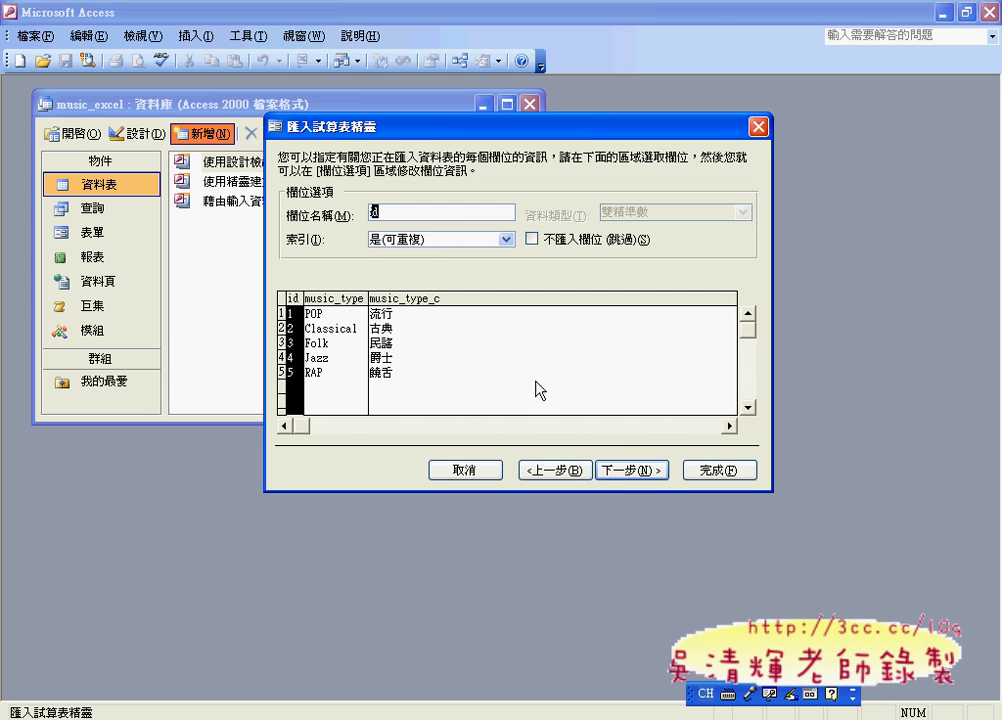
{"action": "left_click", "coordinate": [508, 240]}
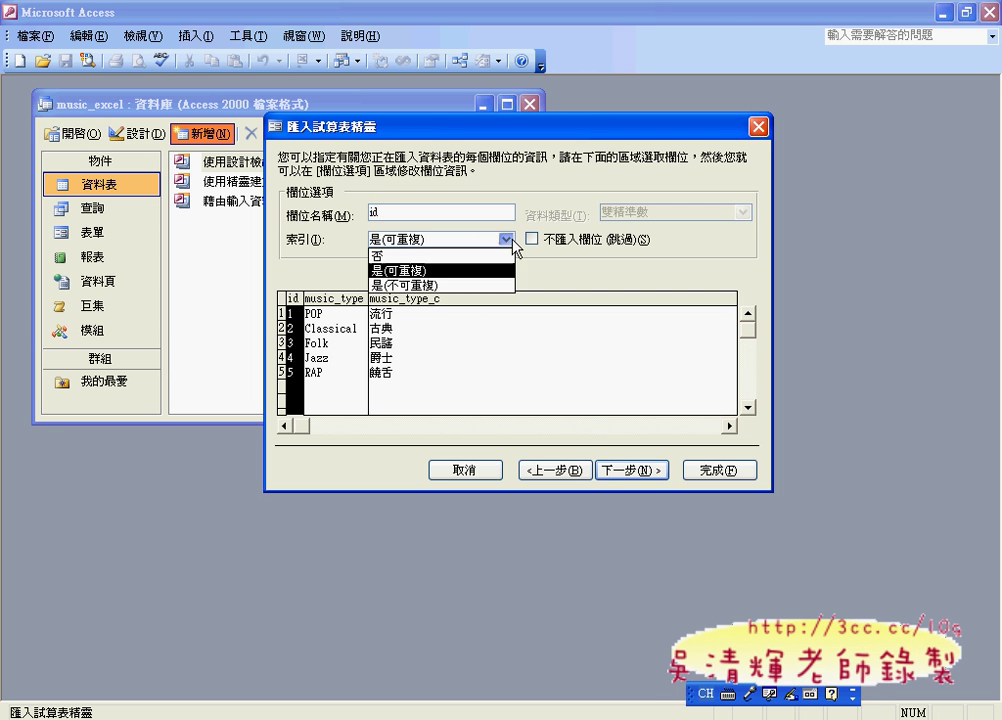
{"action": "left_click", "coordinate": [437, 285]}
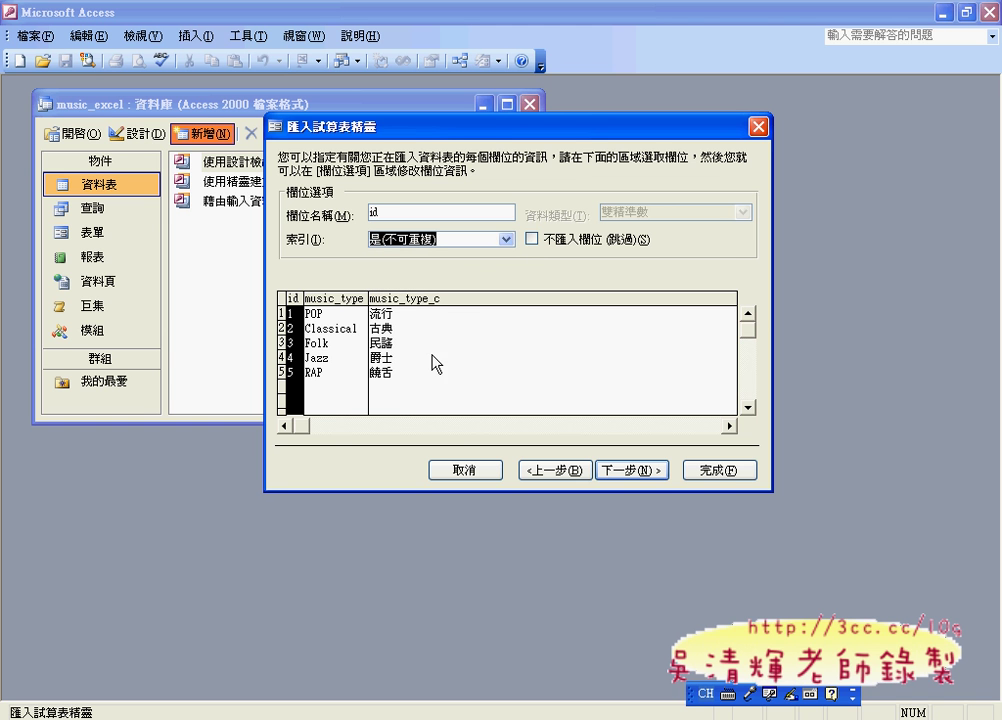
Choose no primary key for the imported data and finish the import into the table MTypeTable
{"action": "left_click", "coordinate": [633, 472]}
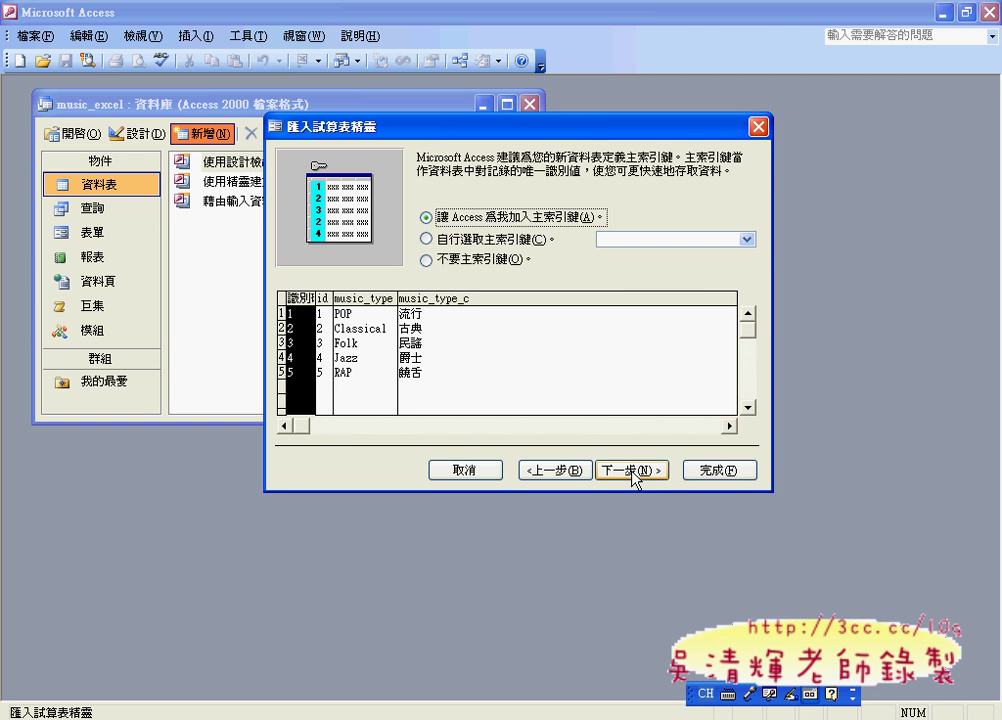
{"action": "left_click", "coordinate": [460, 258]}
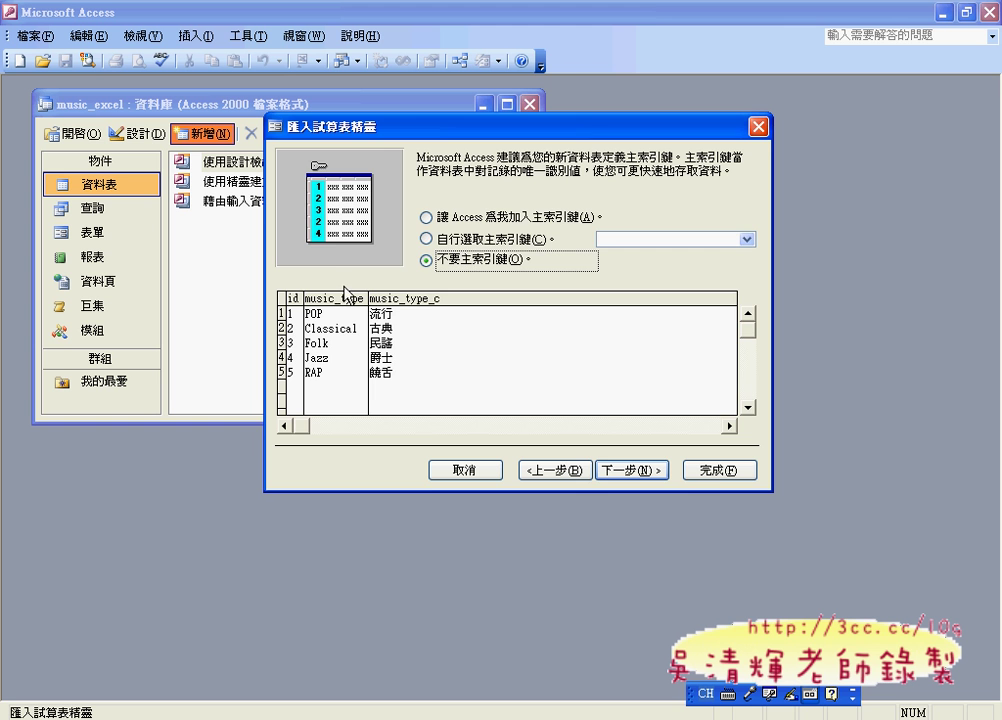
{"action": "left_click", "coordinate": [638, 471]}
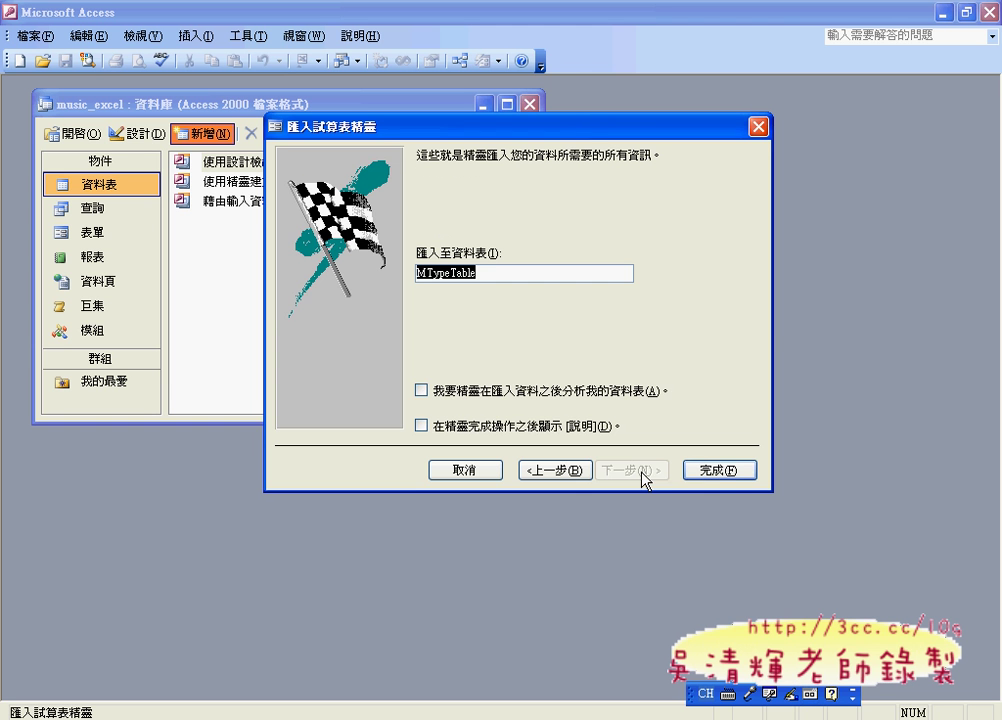
{"action": "left_click", "coordinate": [714, 472]}
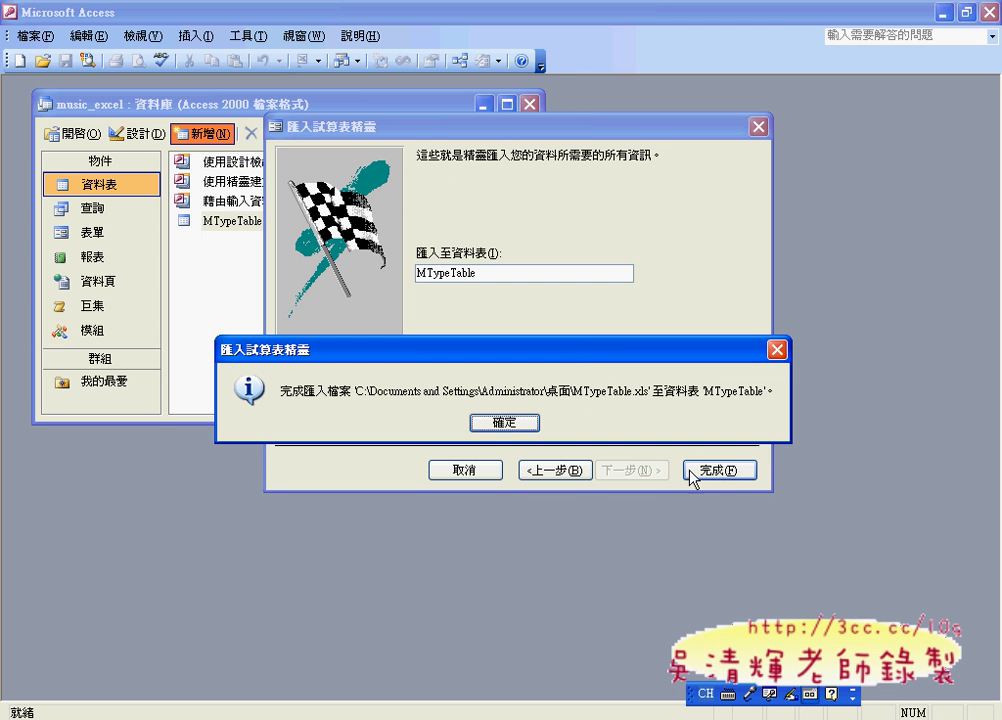
{"action": "left_click", "coordinate": [514, 450]}
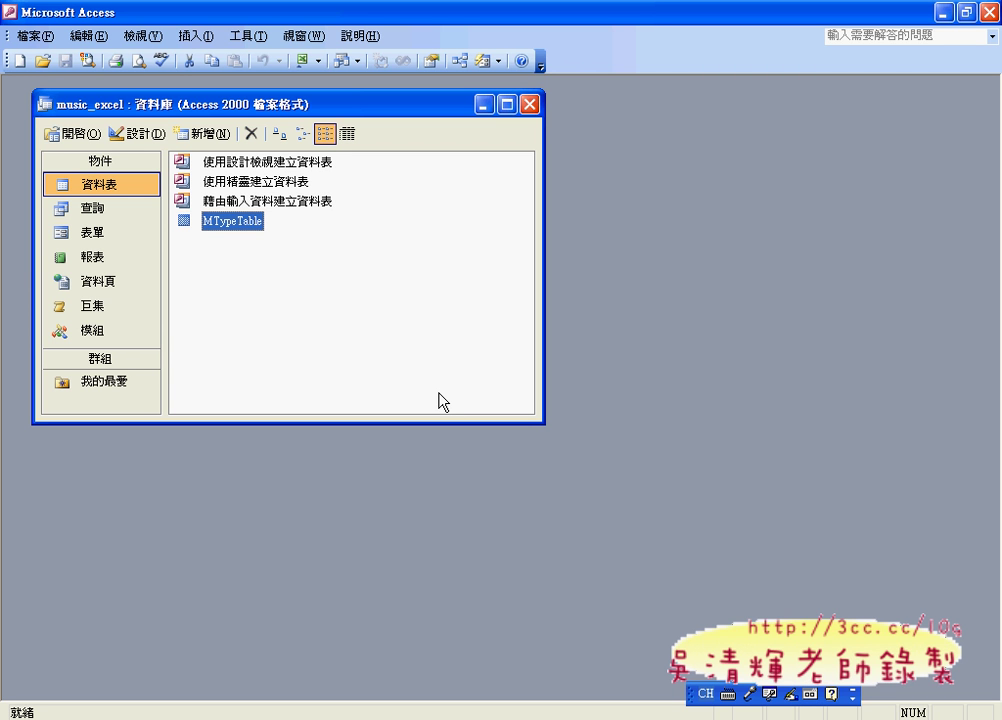
Make id the primary key of MTypeTable in its design and save the design changes
{"action": "left_click", "coordinate": [137, 133]}
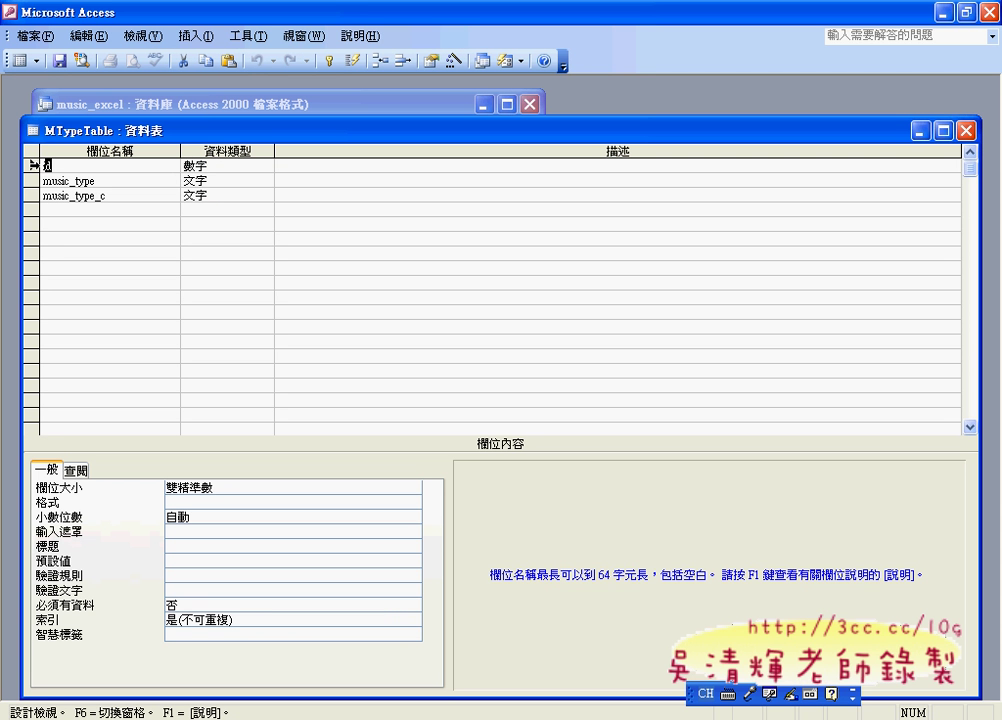
{"action": "left_click", "coordinate": [33, 165]}
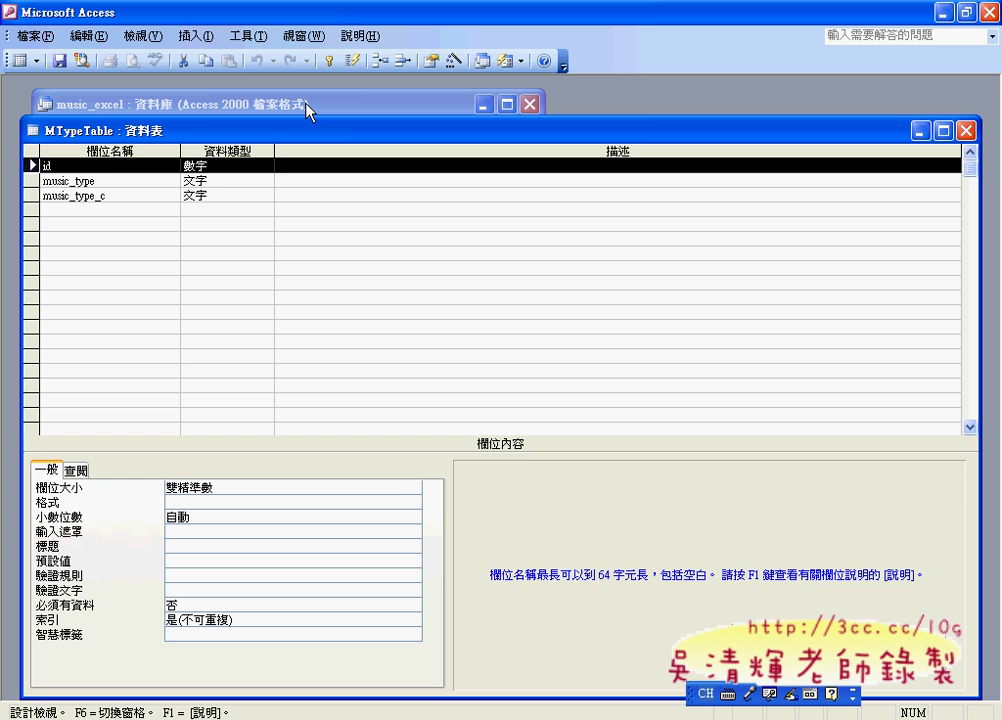
{"action": "left_click", "coordinate": [60, 164]}
{"action": "left_click", "coordinate": [33, 166]}
{"action": "left_click", "coordinate": [327, 64]}
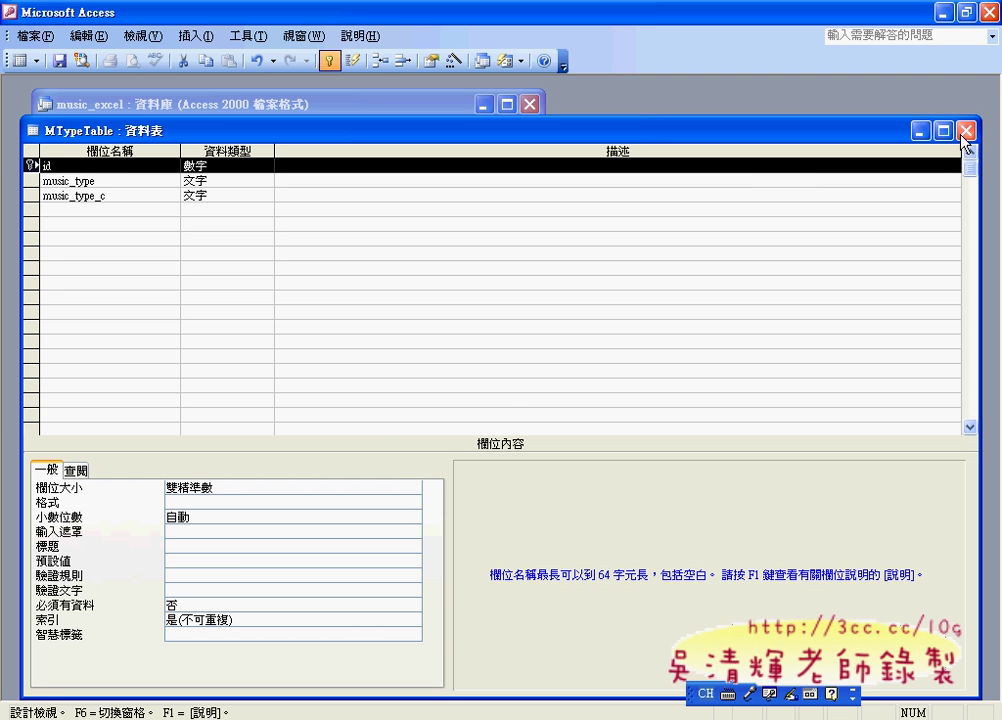
{"action": "left_click", "coordinate": [965, 131]}
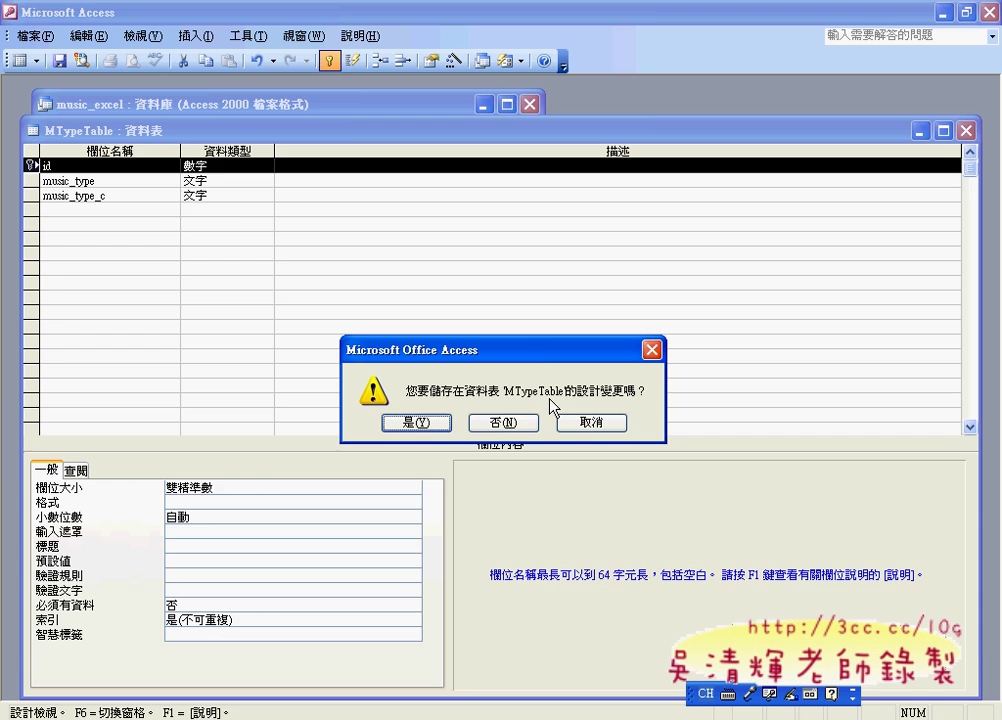
{"action": "left_click", "coordinate": [416, 423]}
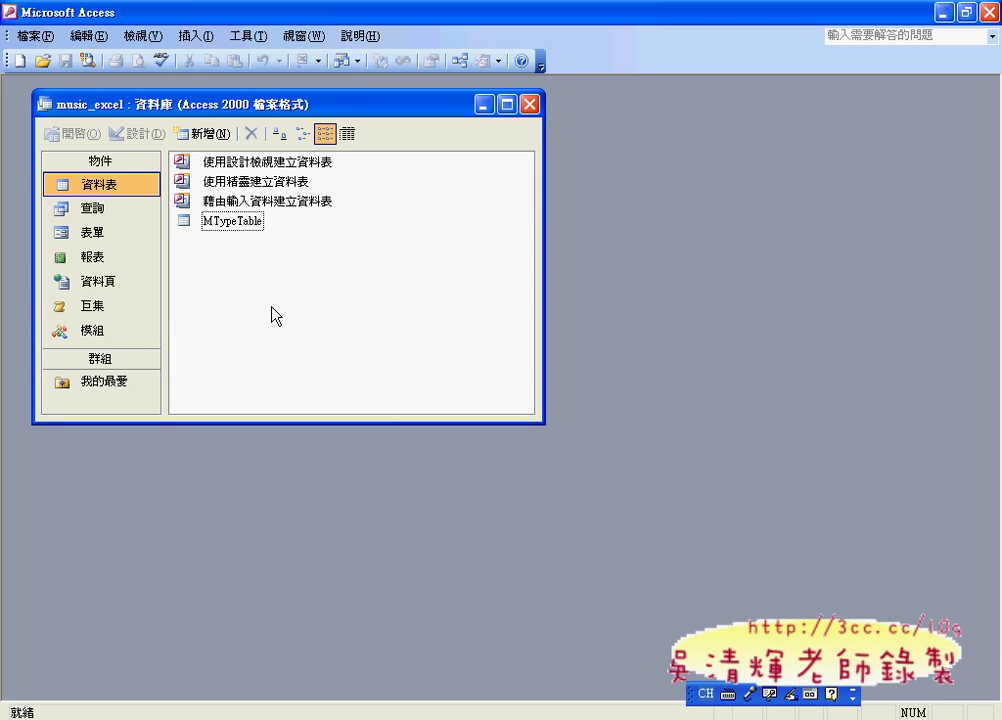
Create another table by importing the Excel file Song.xls from the 我的文件 folder
{"action": "left_click", "coordinate": [203, 134]}
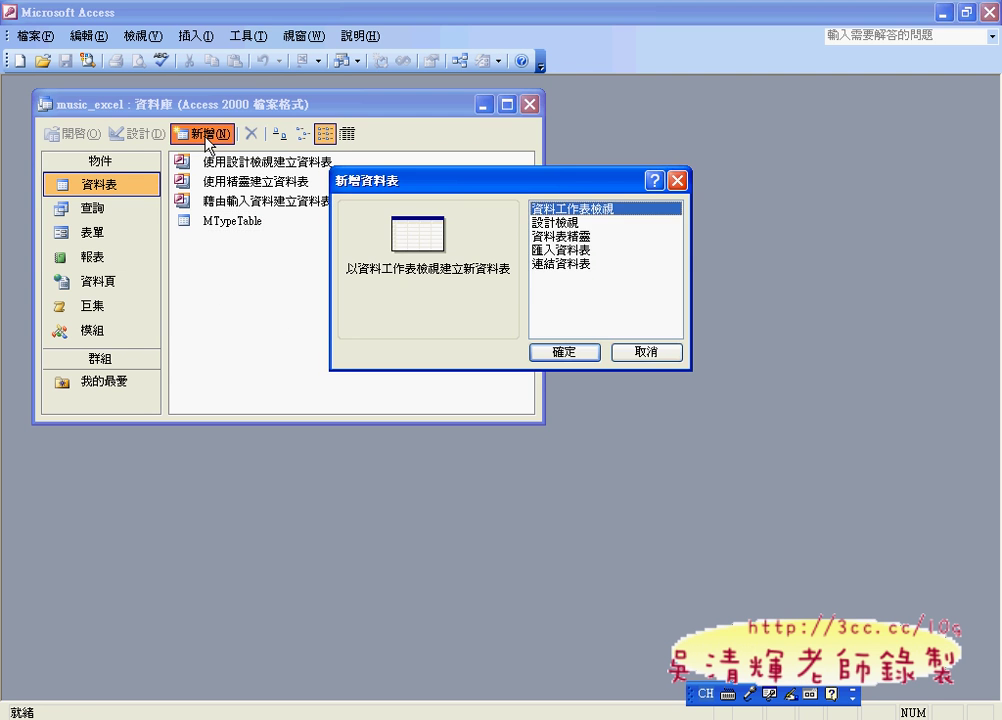
{"action": "left_click", "coordinate": [570, 250]}
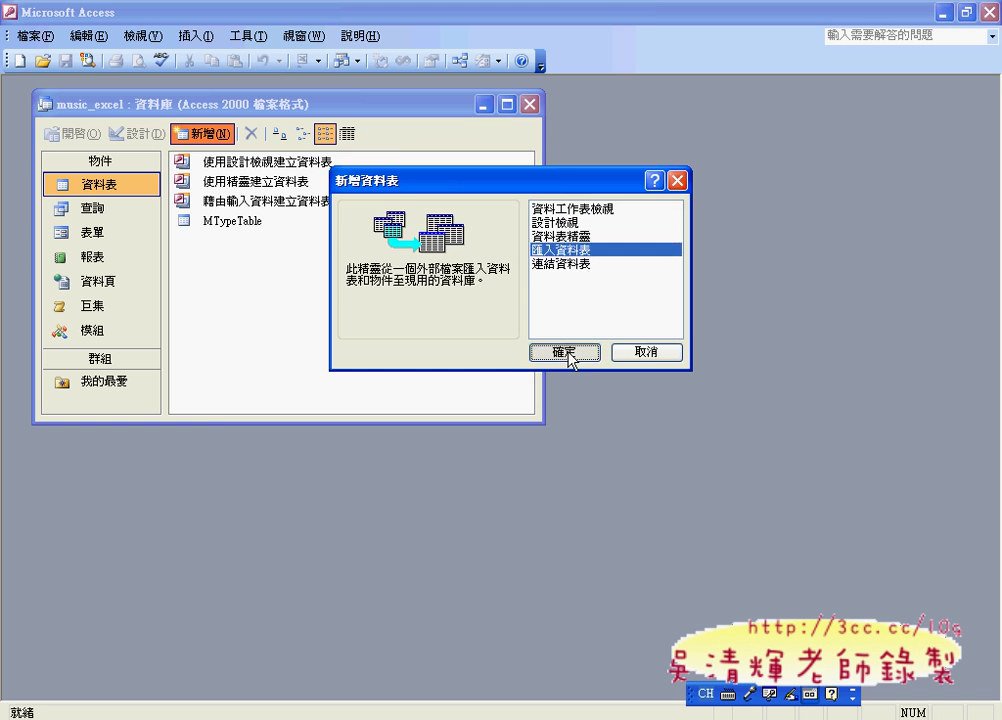
{"action": "left_click", "coordinate": [565, 352]}
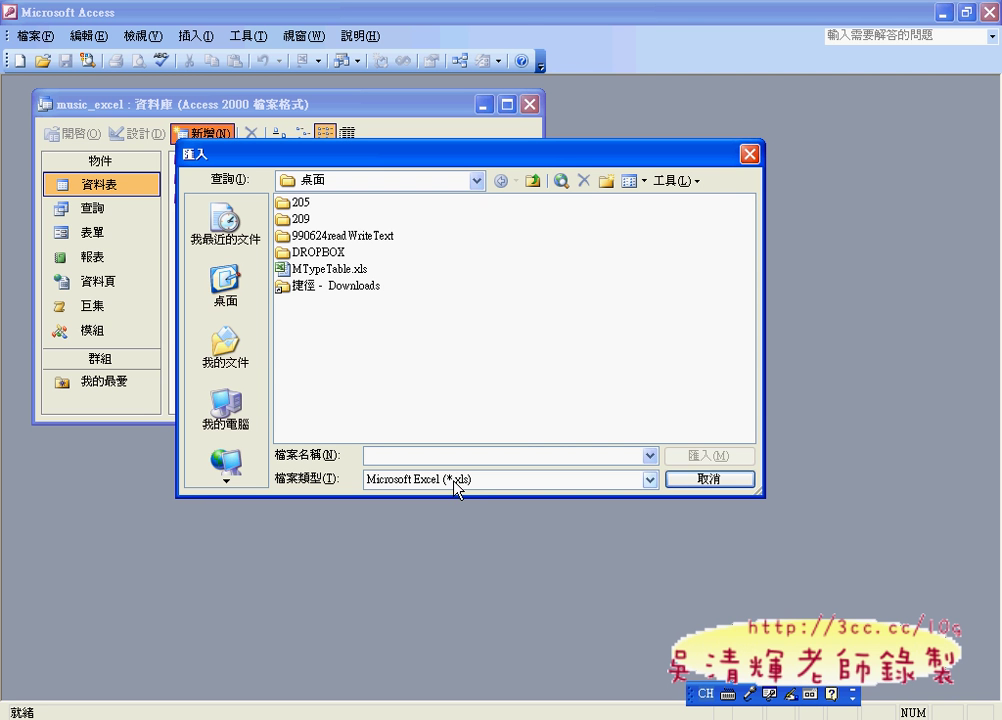
{"action": "left_click", "coordinate": [234, 352]}
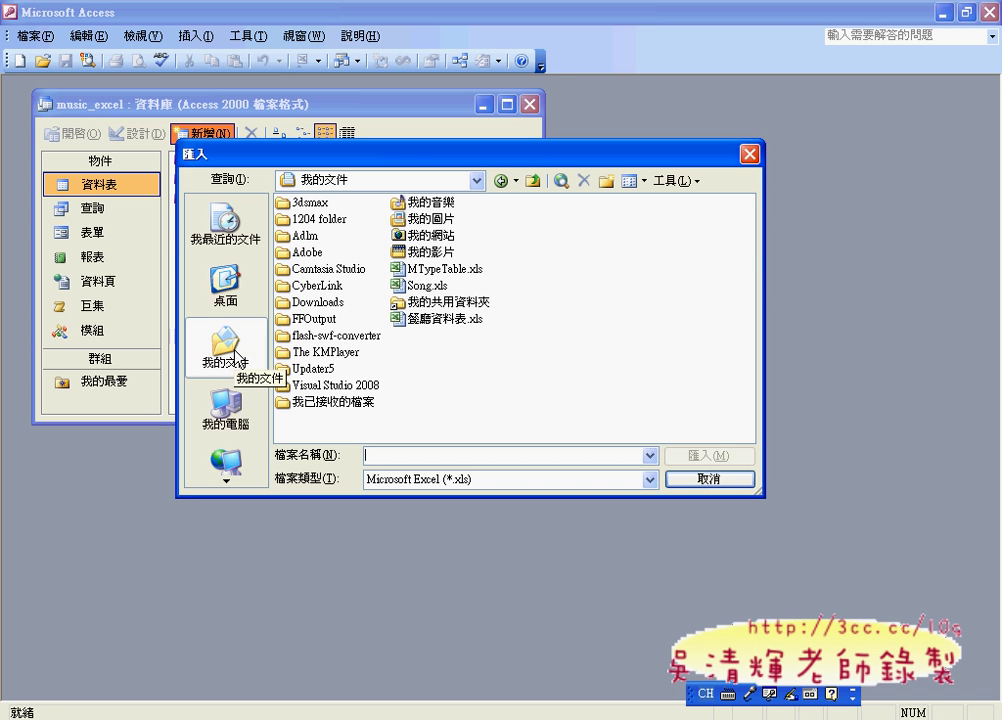
{"action": "left_click", "coordinate": [425, 285]}
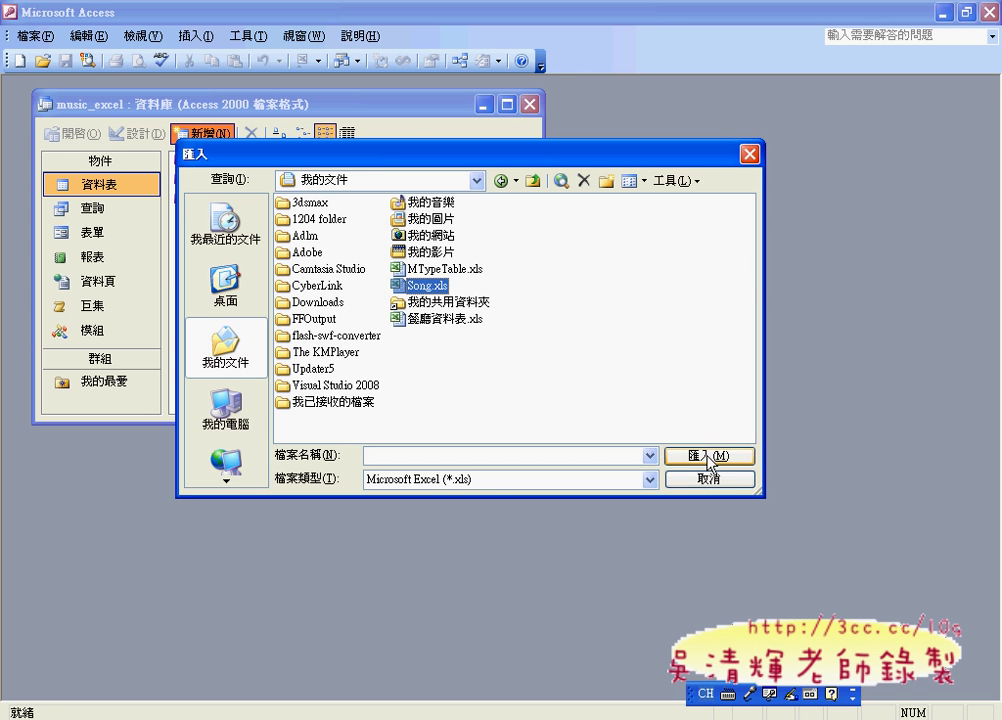
{"action": "left_click", "coordinate": [709, 455]}
Store the Song.xls data in a new table and set the id field's index to 是(不可重複)
{"action": "left_click", "coordinate": [622, 470]}
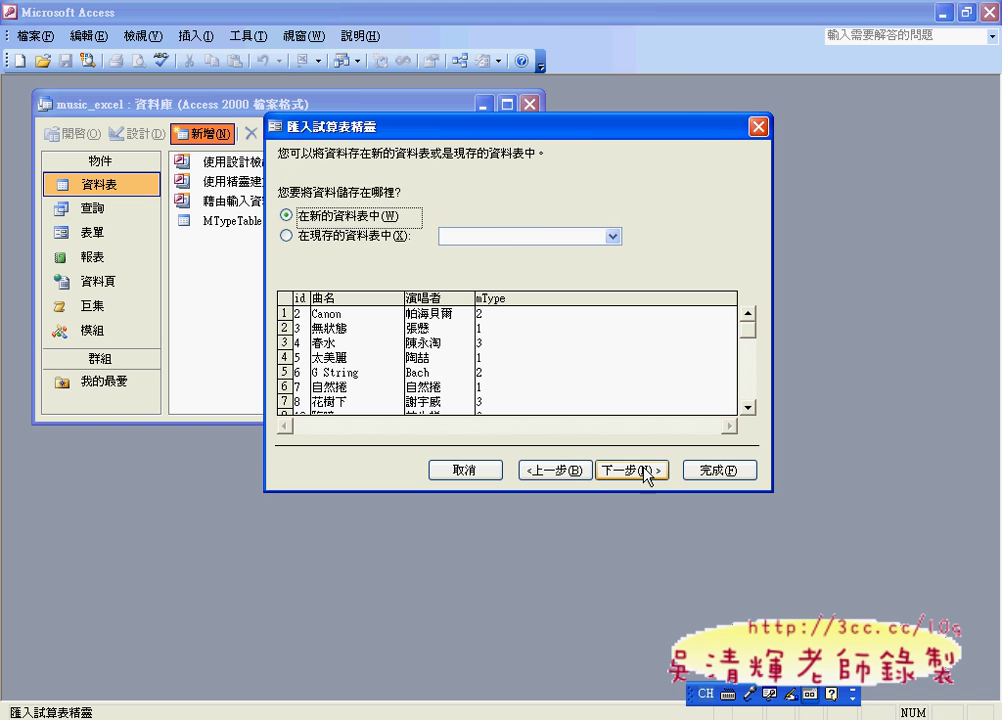
{"action": "left_click", "coordinate": [634, 471]}
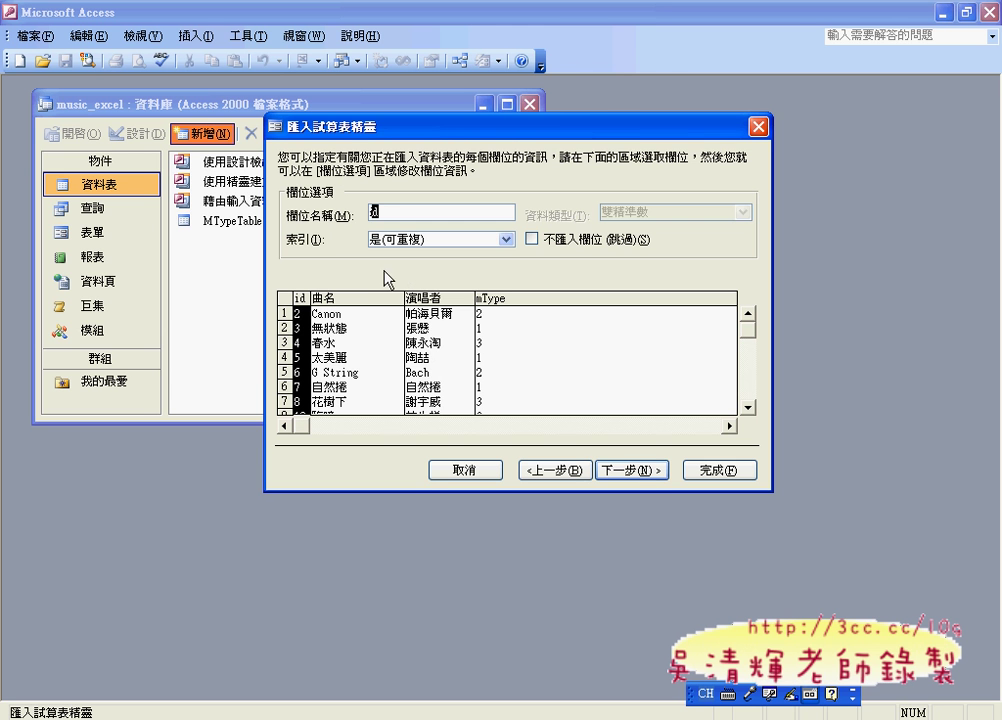
{"action": "left_click", "coordinate": [506, 239]}
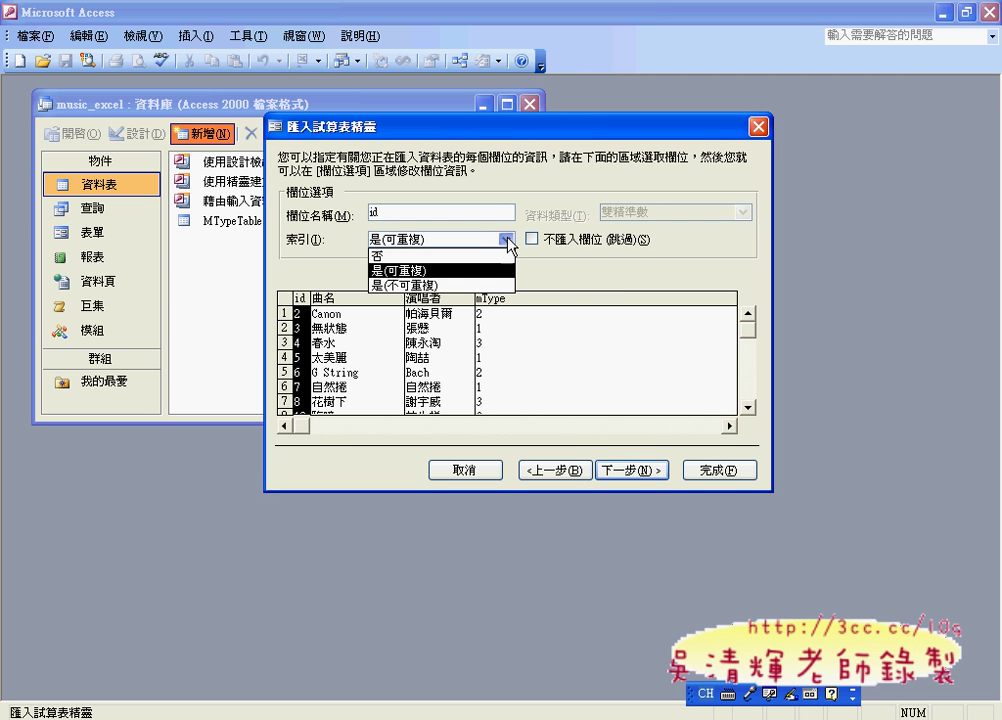
{"action": "left_click", "coordinate": [476, 286]}
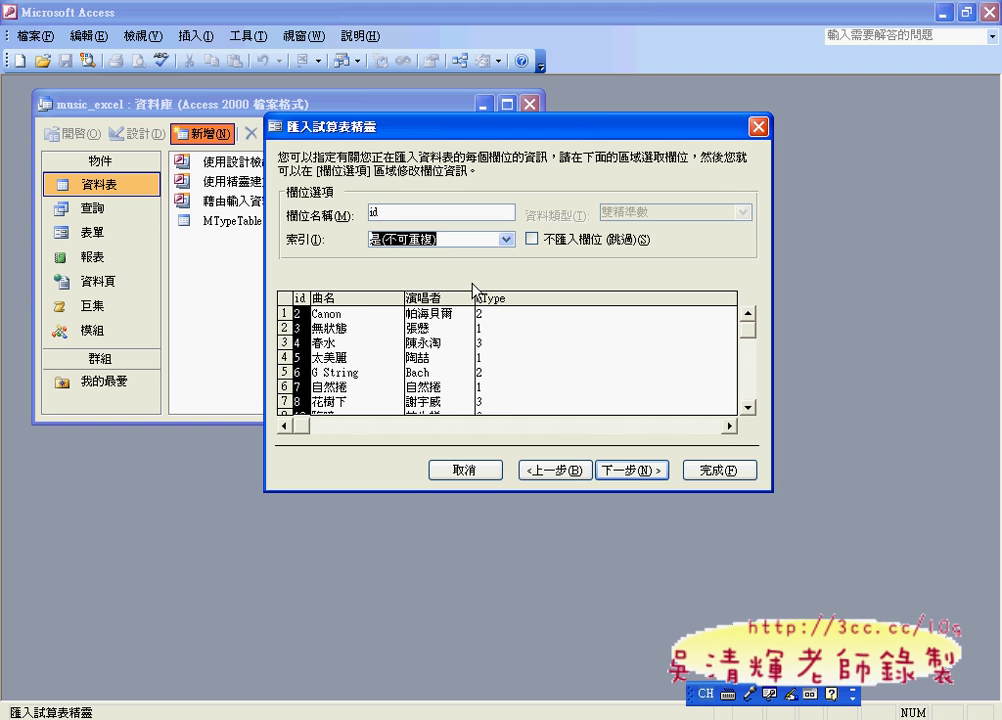
Choose no primary key for the song data and finish the import into the table Song
{"action": "left_click", "coordinate": [633, 470]}
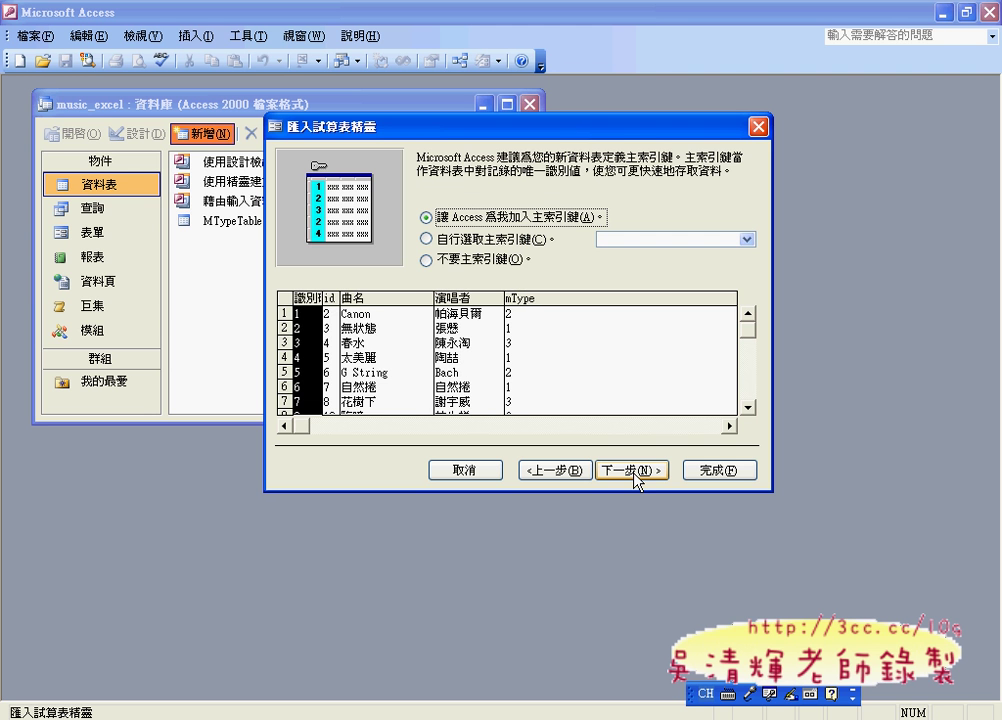
{"action": "left_click", "coordinate": [488, 261]}
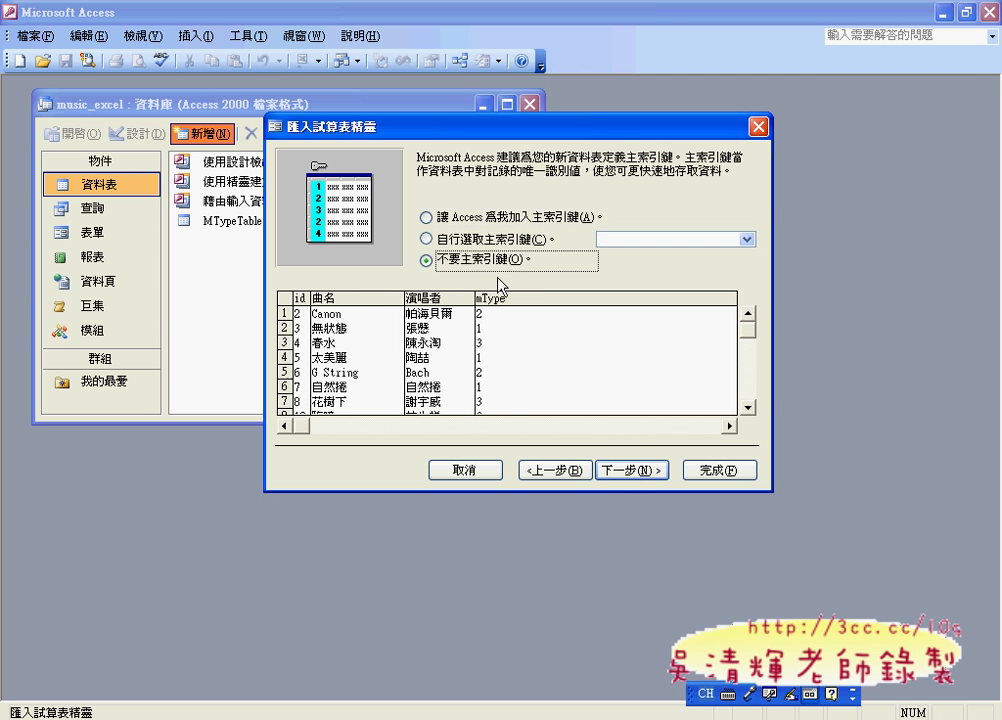
{"action": "left_click", "coordinate": [633, 470]}
{"action": "left_click", "coordinate": [713, 470]}
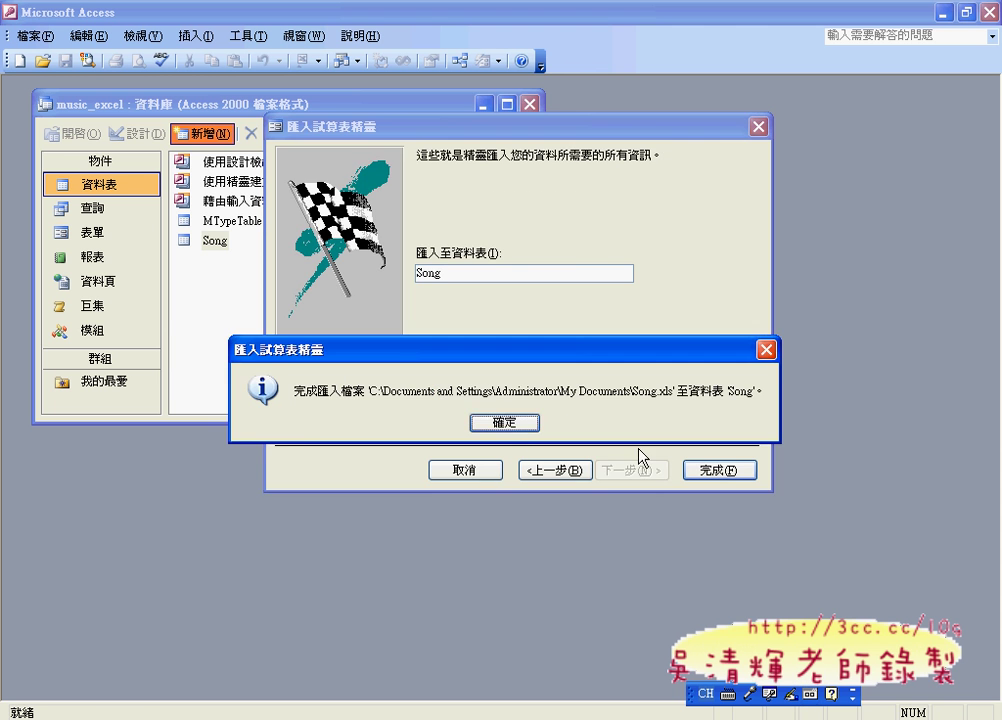
{"action": "left_click", "coordinate": [506, 421]}
Make id the primary key of the Song table in its design and save the design changes
{"action": "left_click", "coordinate": [139, 138]}
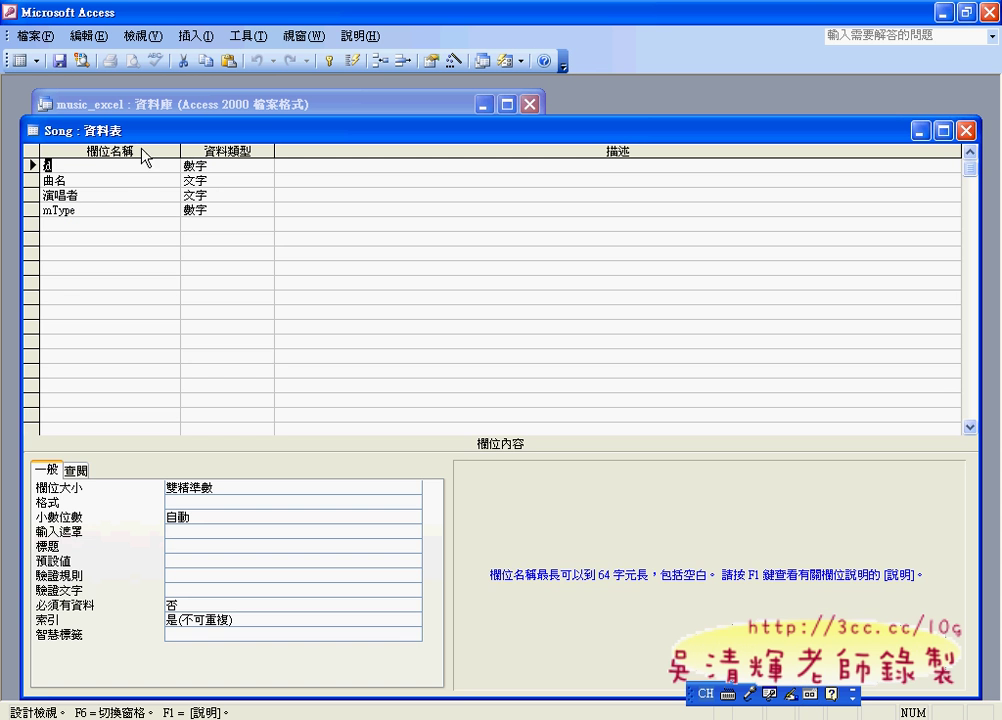
{"action": "left_click", "coordinate": [330, 63]}
{"action": "left_click", "coordinate": [966, 130]}
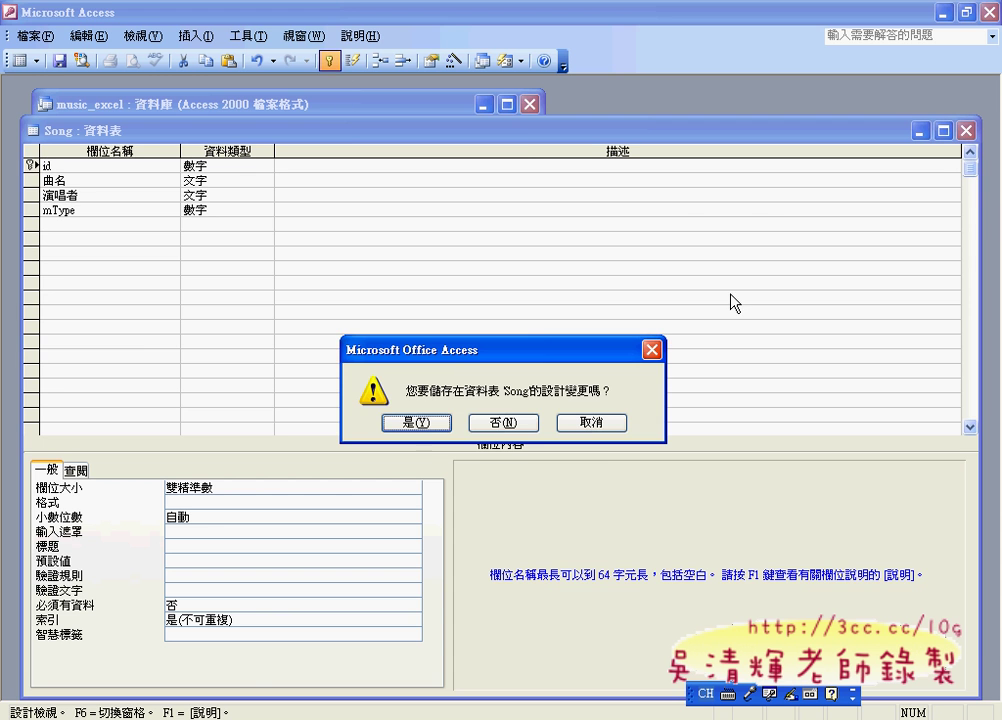
{"action": "left_click", "coordinate": [416, 422]}
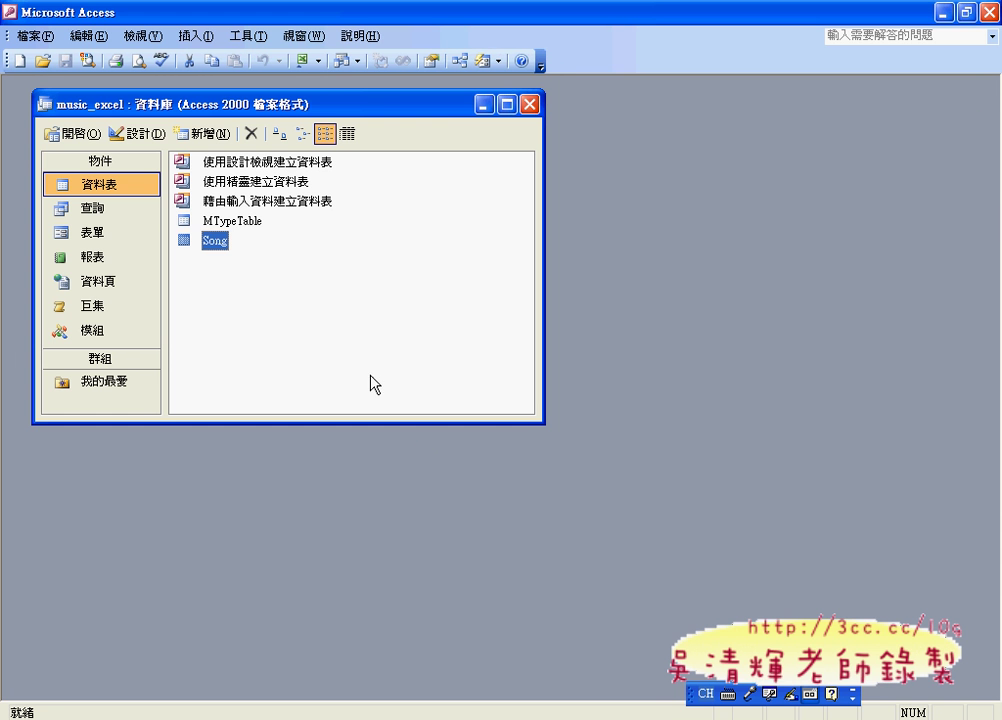
Add the MTypeTable and Song tables to the database relationships diagram
{"action": "left_click", "coordinate": [468, 63]}
{"action": "left_click", "coordinate": [630, 211]}
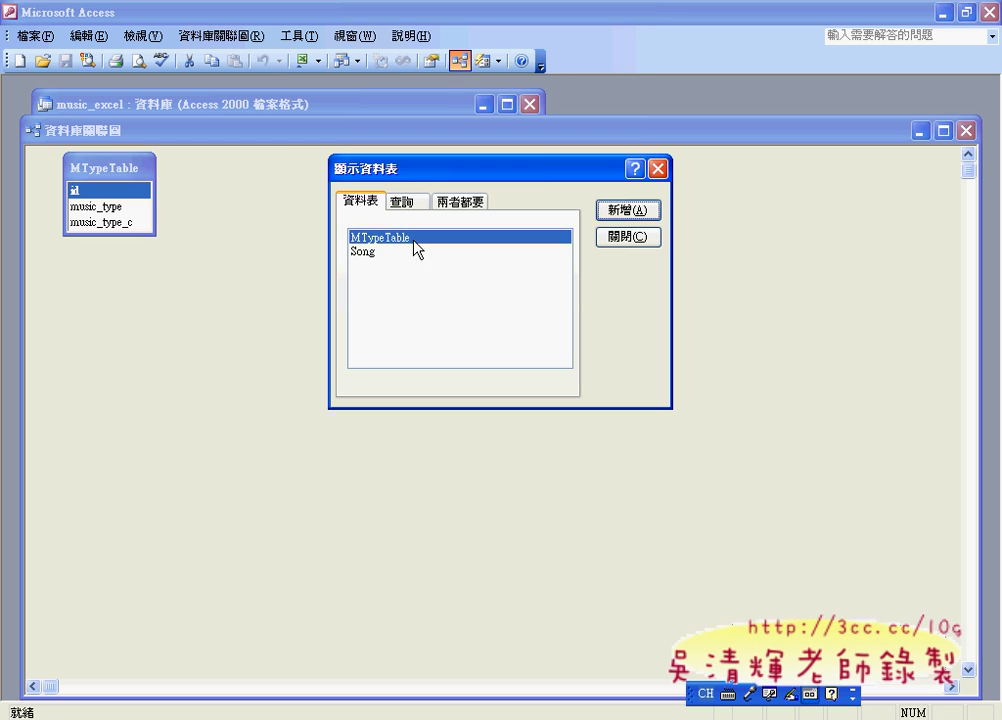
{"action": "left_click", "coordinate": [418, 251]}
{"action": "left_click", "coordinate": [628, 210]}
{"action": "left_click", "coordinate": [626, 238]}
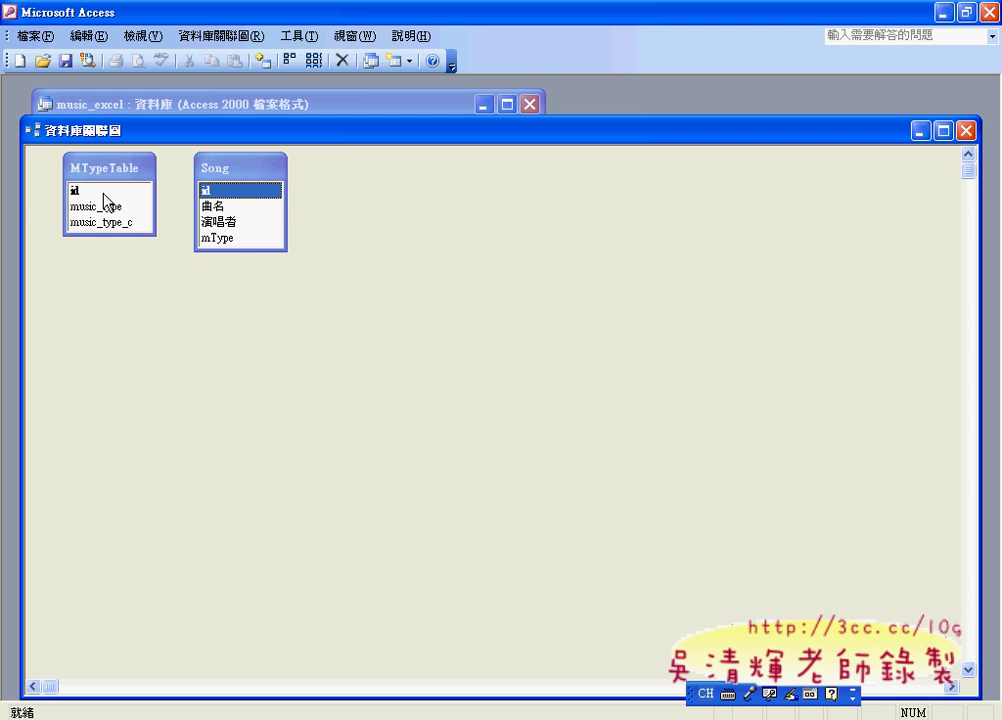
Create a relationship from MTypeTable's id to Song's mType, and close the relationships diagram with its layout saved
{"action": "left_click_drag", "start_coordinate": [103, 193], "coordinate": [217, 238]}
{"action": "left_click", "coordinate": [642, 208]}
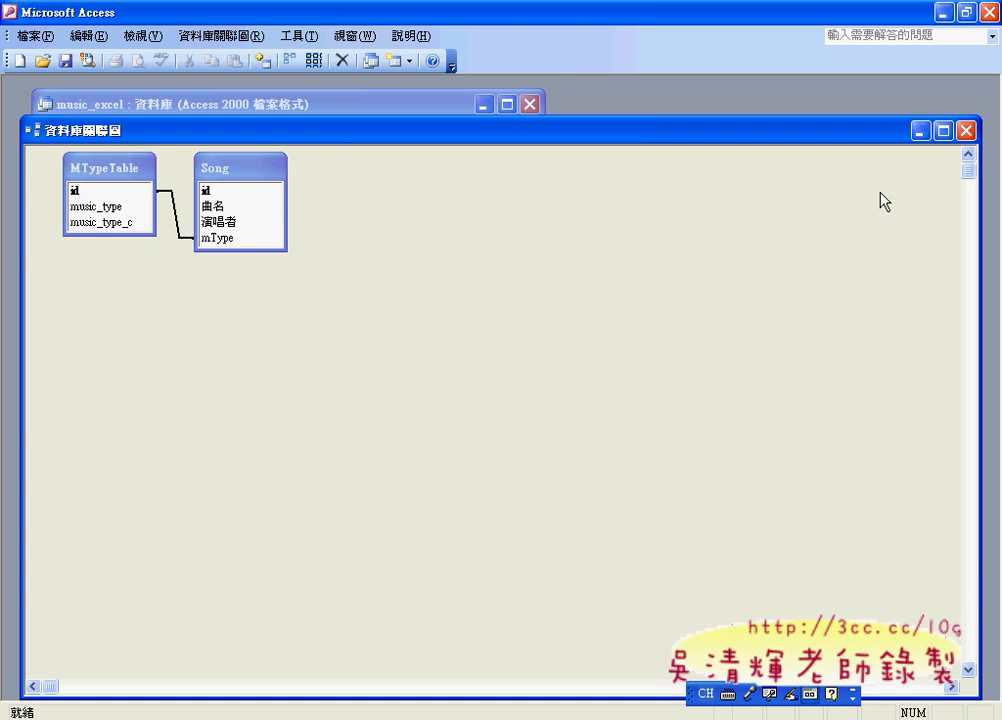
{"action": "left_click", "coordinate": [966, 130]}
{"action": "left_click", "coordinate": [372, 420]}
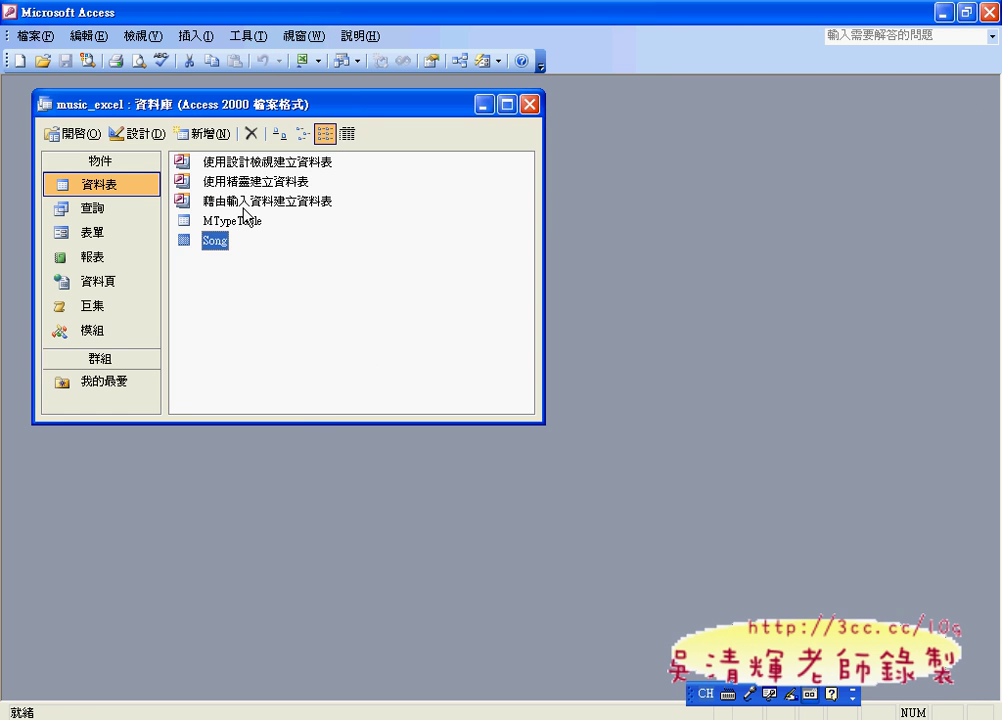
Open MTypeTable's data and expand the POP record to examine its related songs
{"action": "double_click", "coordinate": [217, 222]}
{"action": "left_click", "coordinate": [52, 171]}
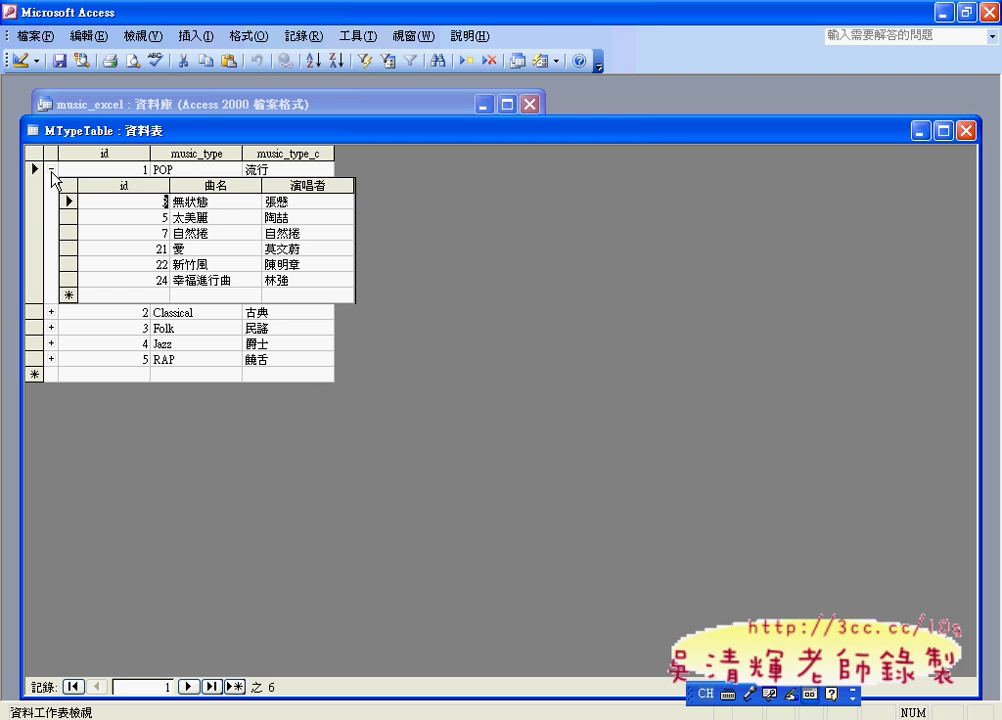